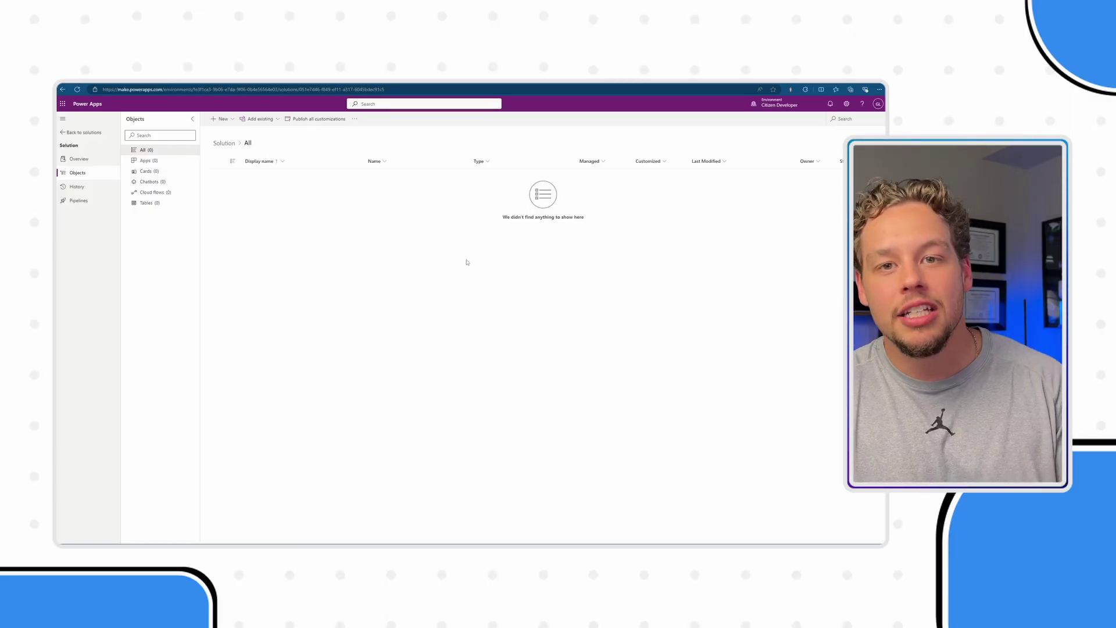
Step: Start a new scheduled cloud flow in the solution that starts at 06:00 AM and repeats every 1 day
{"action": "left_click", "coordinate": [221, 120]}
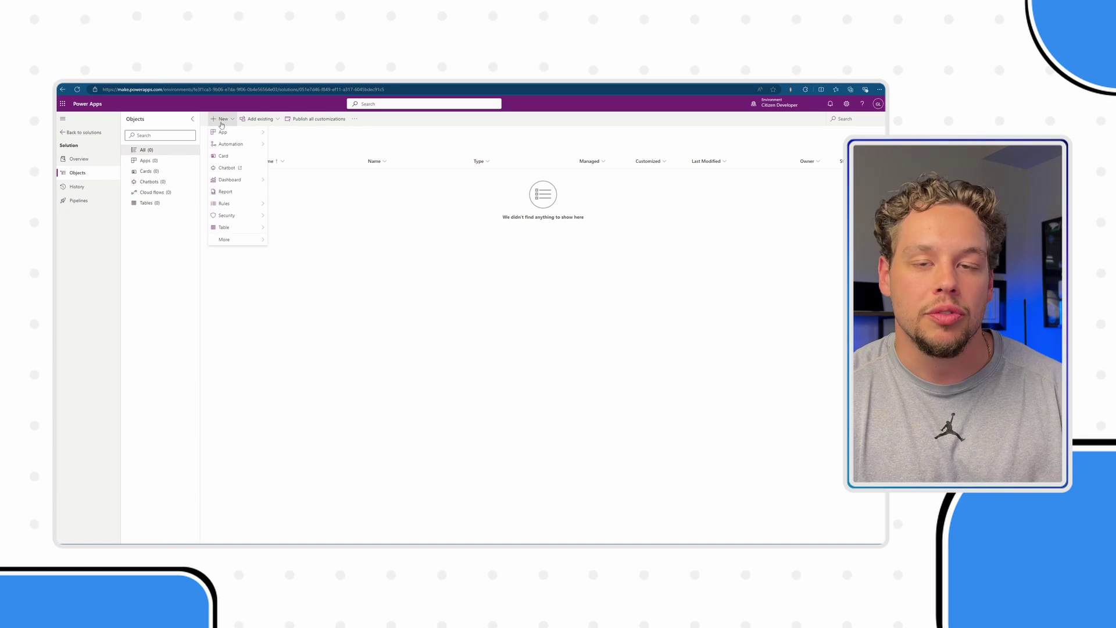
{"action": "mouse_move", "coordinate": [233, 144]}
{"action": "mouse_move", "coordinate": [303, 146]}
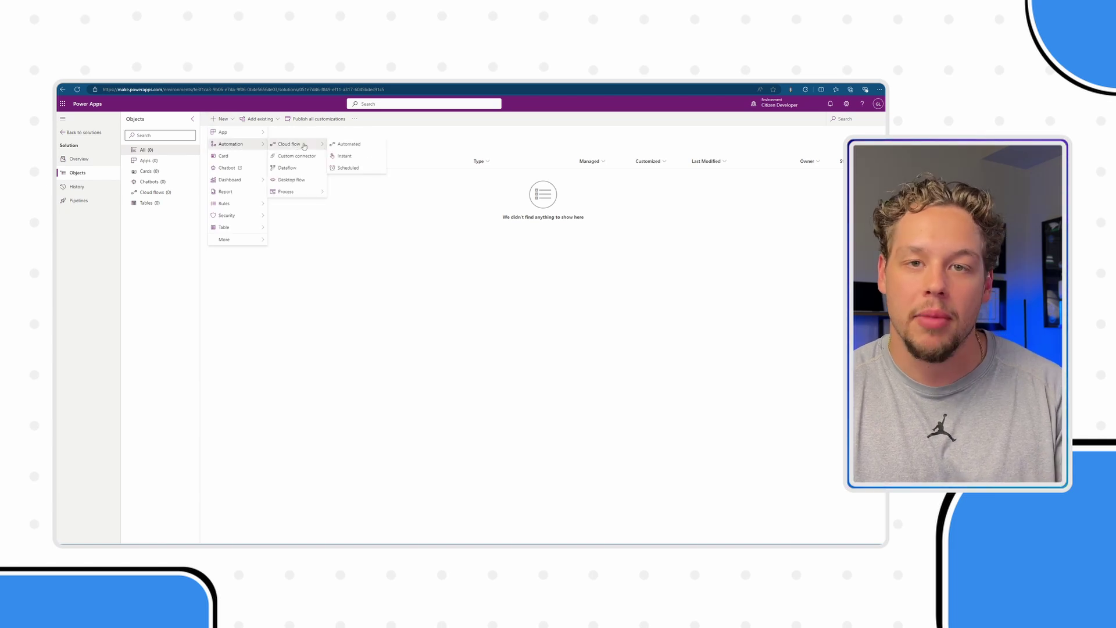
{"action": "left_click", "coordinate": [372, 169]}
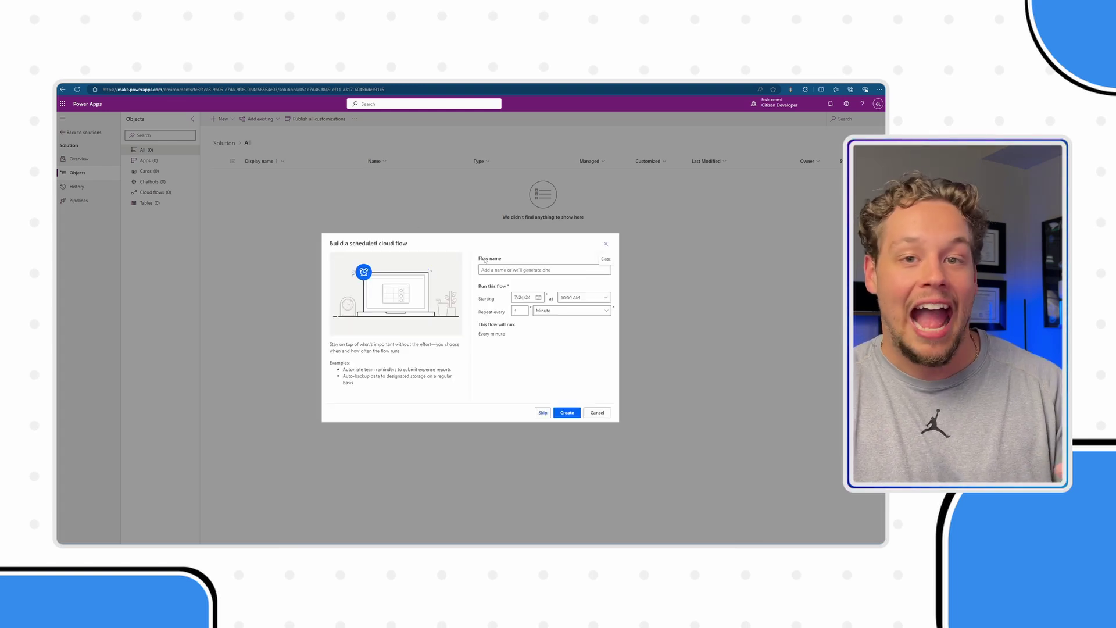
{"action": "left_click", "coordinate": [607, 296]}
{"action": "scroll", "coordinate": [541, 308], "scroll_direction": "up", "scroll_amount": 3}
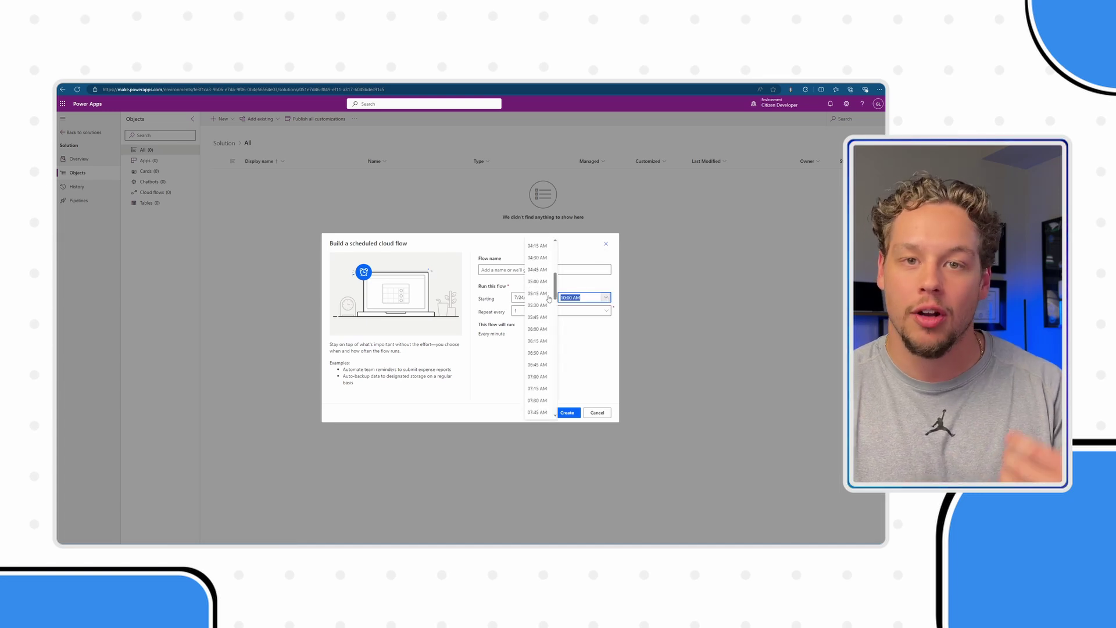
{"action": "left_click", "coordinate": [537, 334]}
{"action": "left_click", "coordinate": [590, 313]}
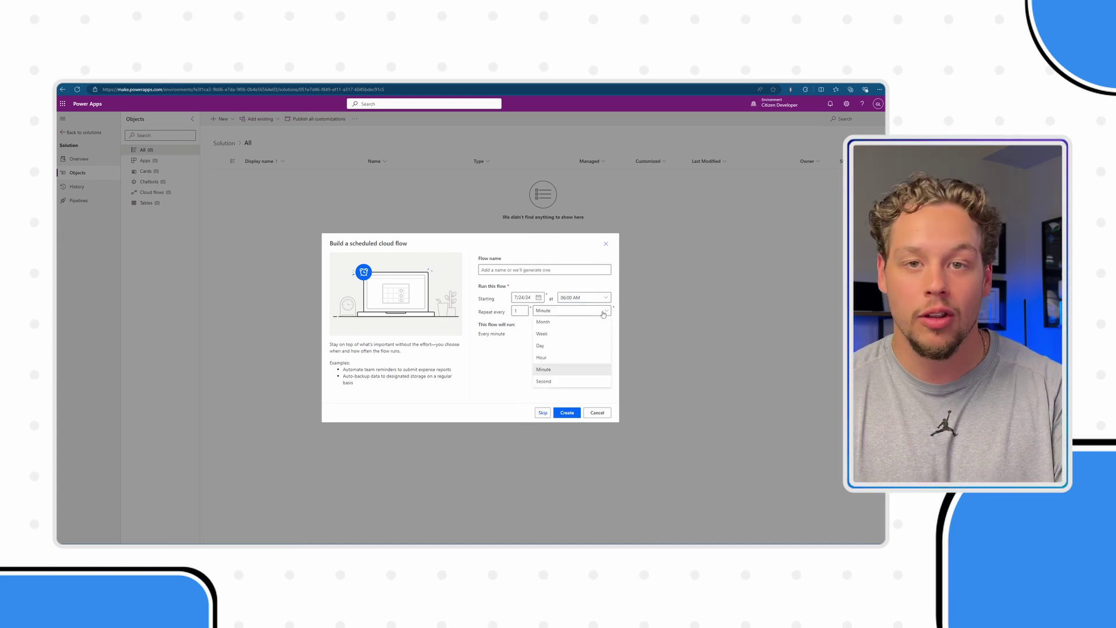
{"action": "left_click", "coordinate": [566, 345]}
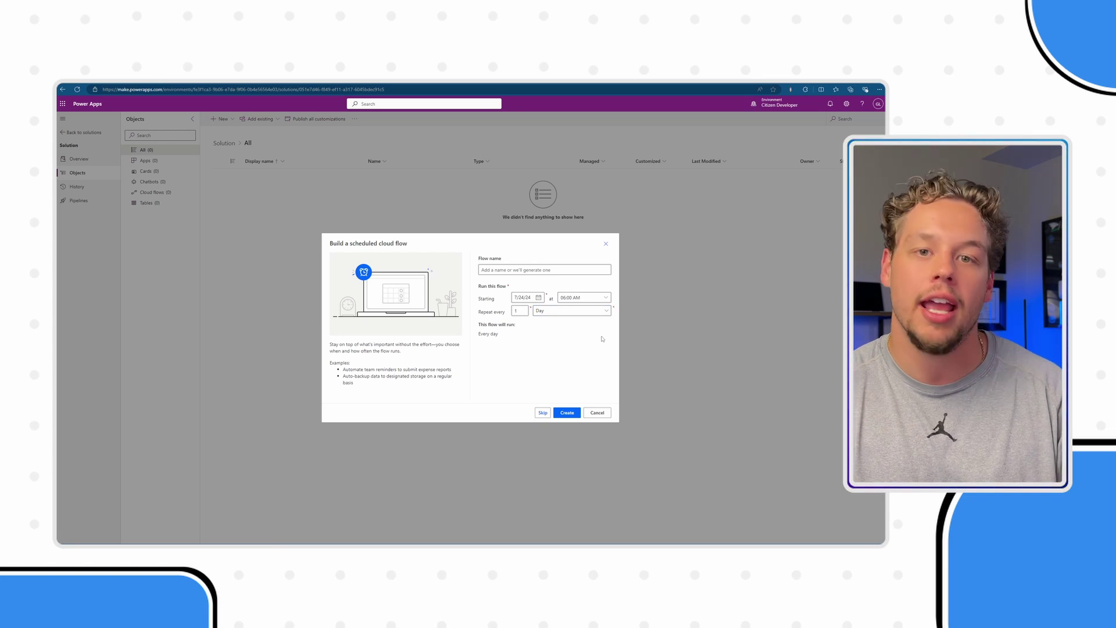
Step: Name the scheduled flow Neglected Leads and create it
{"action": "left_click", "coordinate": [573, 271]}
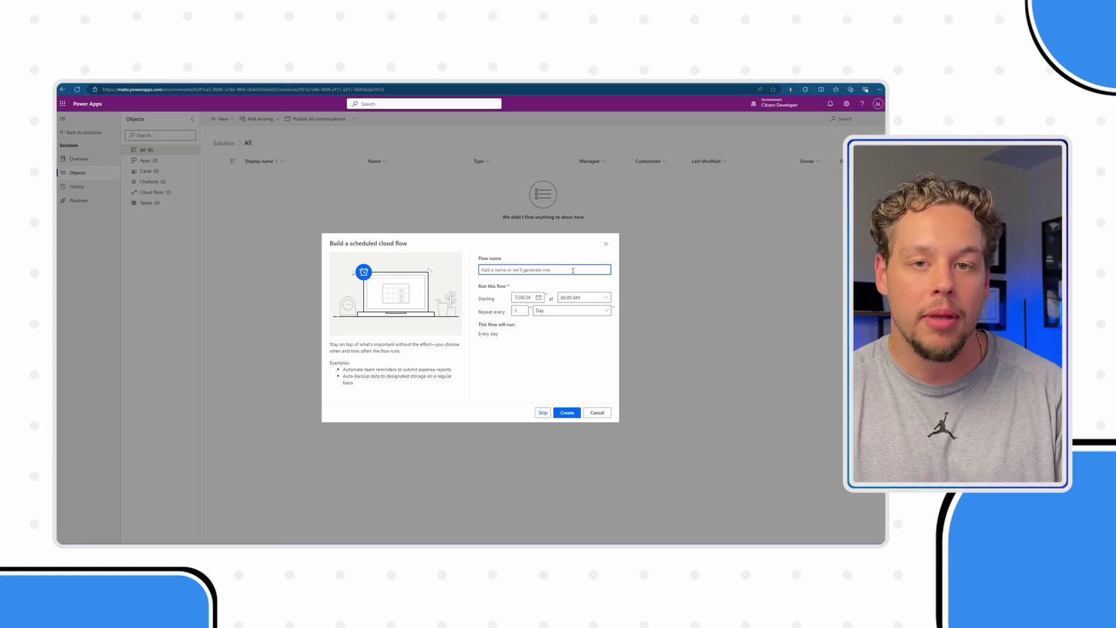
{"action": "type", "text": "Neglected Lead"}
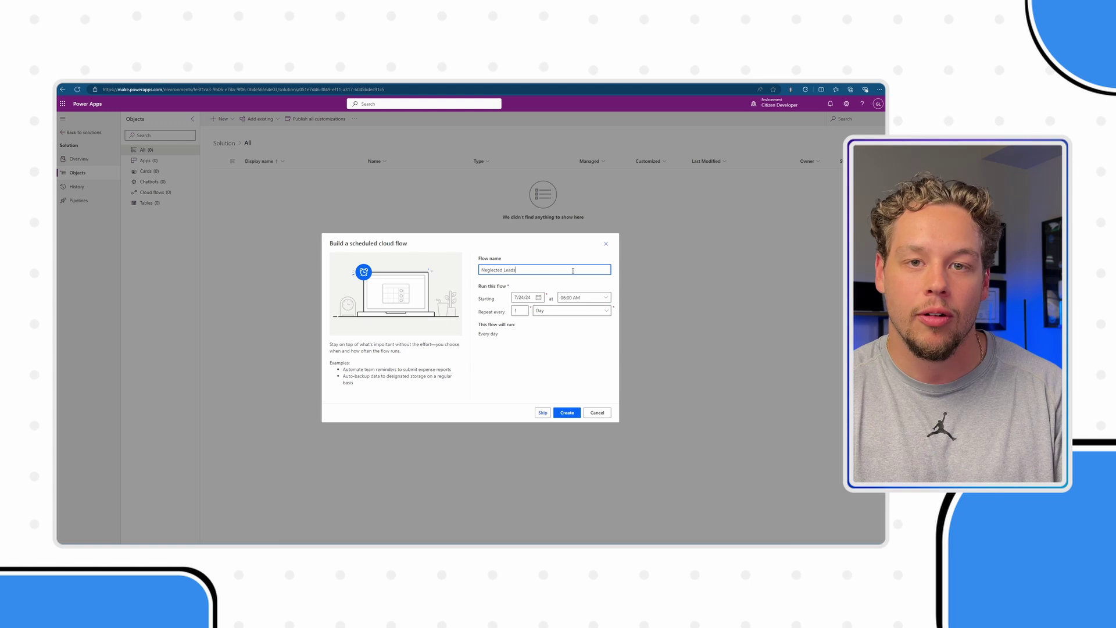
{"action": "type", "text": "s"}
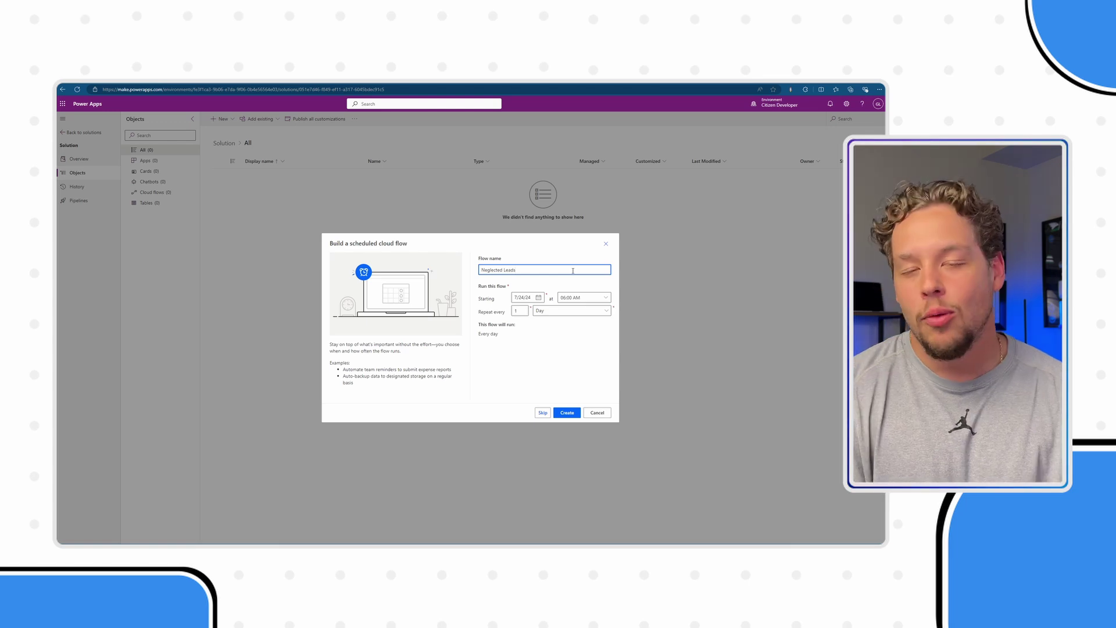
{"action": "left_click", "coordinate": [568, 413]}
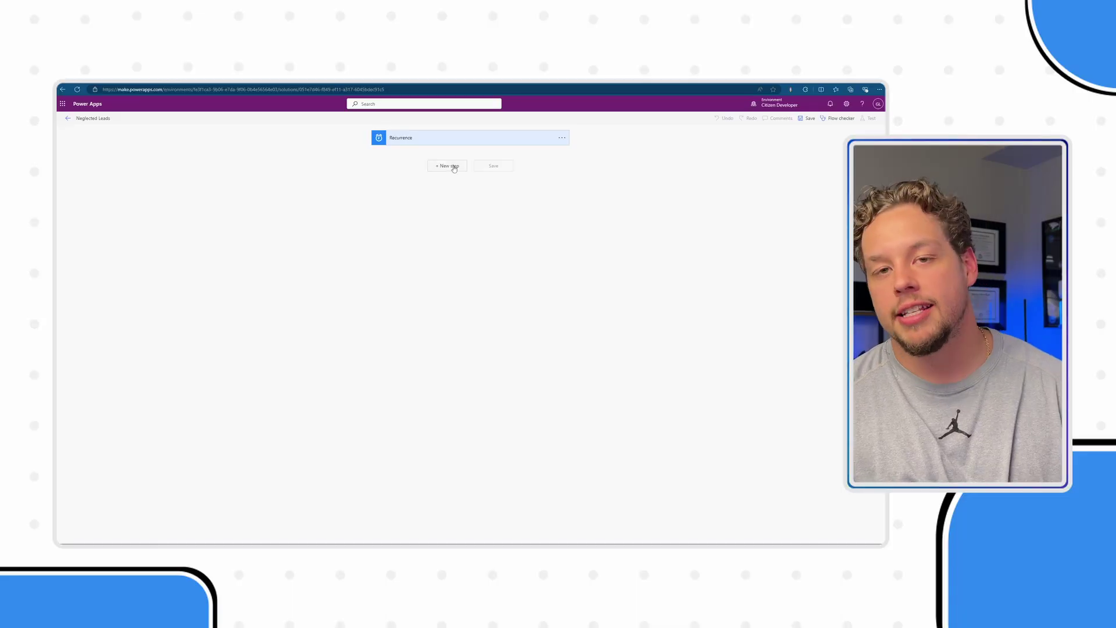
Step: Add a Microsoft Dataverse List rows action after the recurrence and set its table to Leads
{"action": "left_click", "coordinate": [454, 168]}
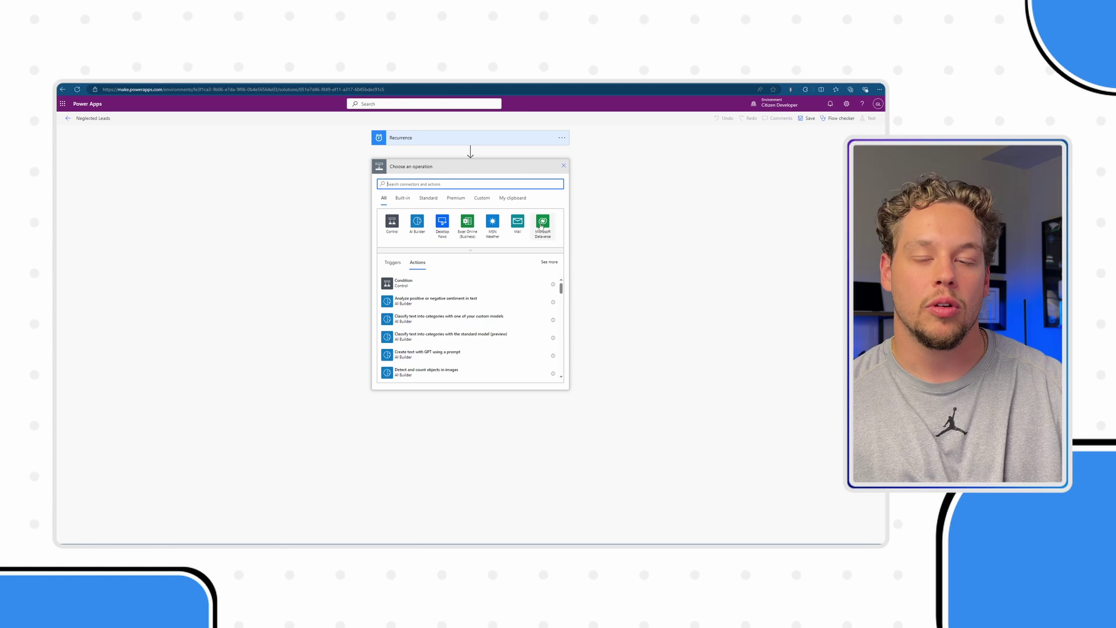
{"action": "left_click", "coordinate": [542, 223]}
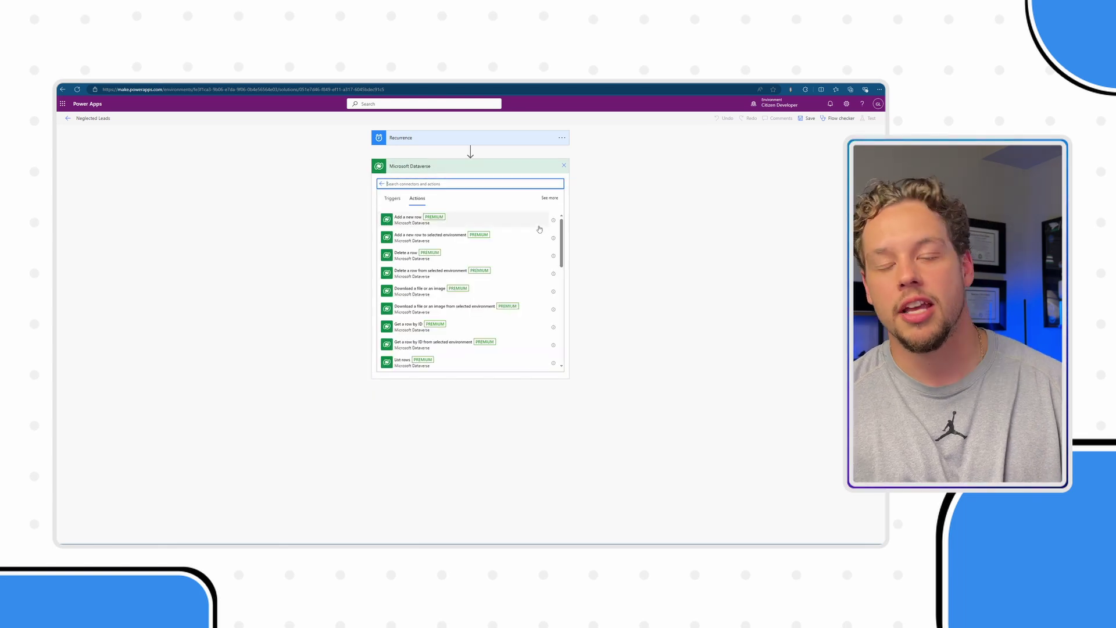
{"action": "left_click", "coordinate": [486, 363]}
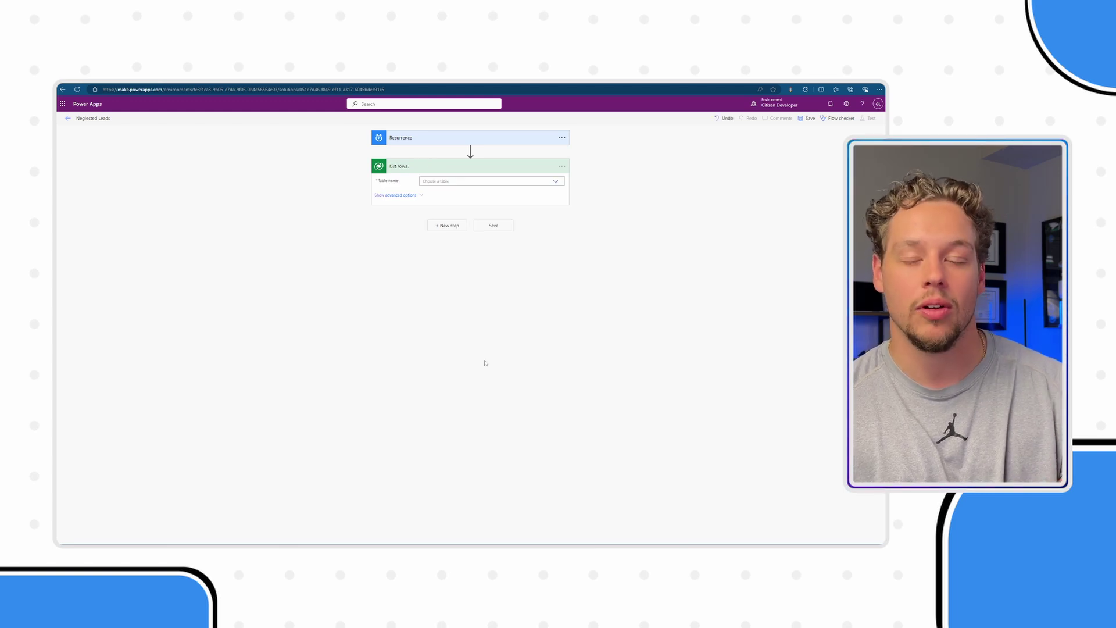
{"action": "left_click", "coordinate": [535, 180]}
{"action": "type", "text": "Le"}
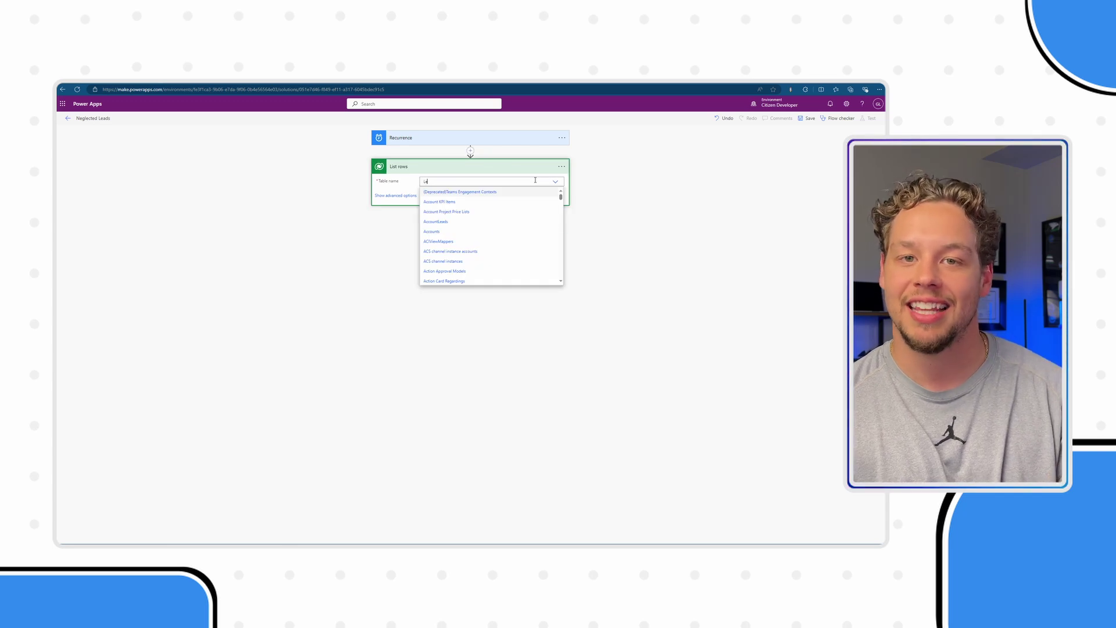
{"action": "type", "text": "ads"}
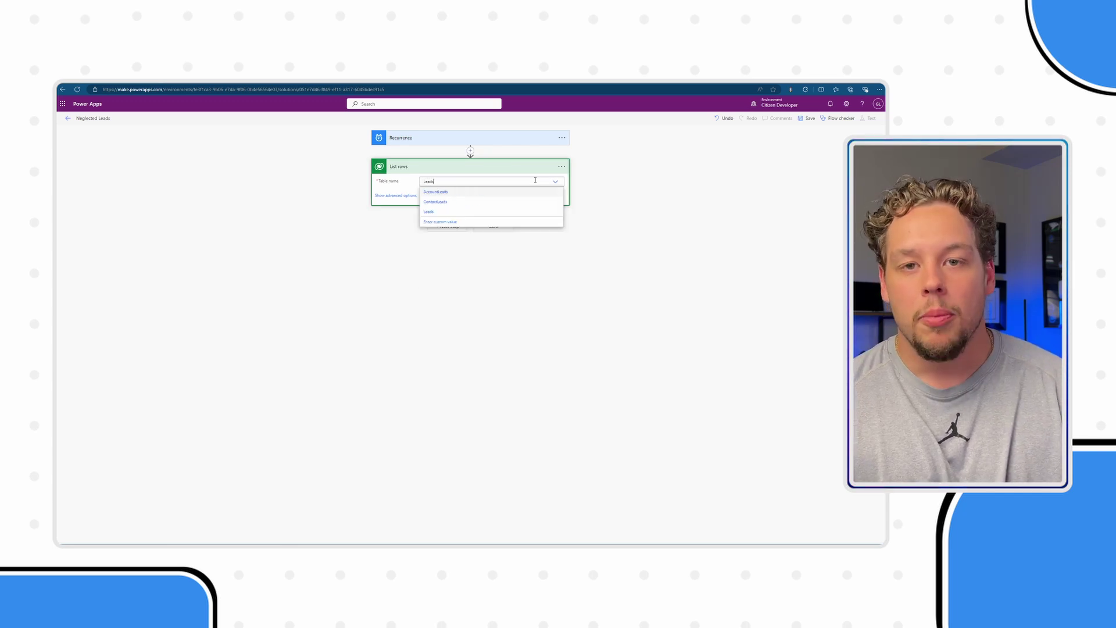
{"action": "left_click", "coordinate": [510, 212]}
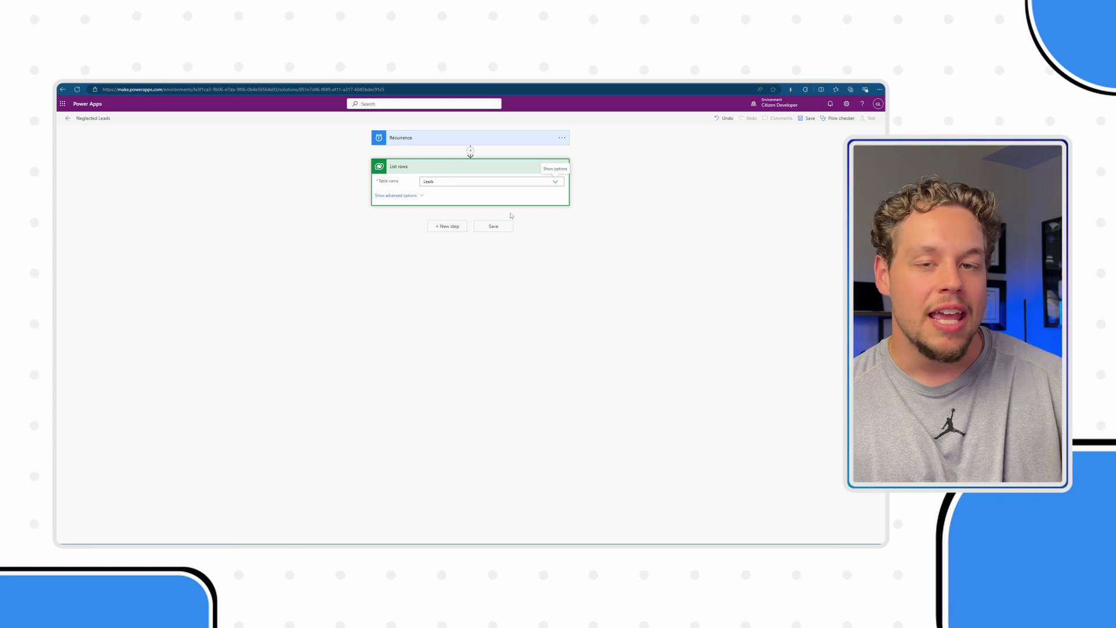
Step: Filter the lead rows with (statecode eq 0 and Microsoft.Dynamics.CRM.OlderThanXDays(PropertyName='modifiedon',PropertyValue=7))
{"action": "left_click", "coordinate": [424, 198]}
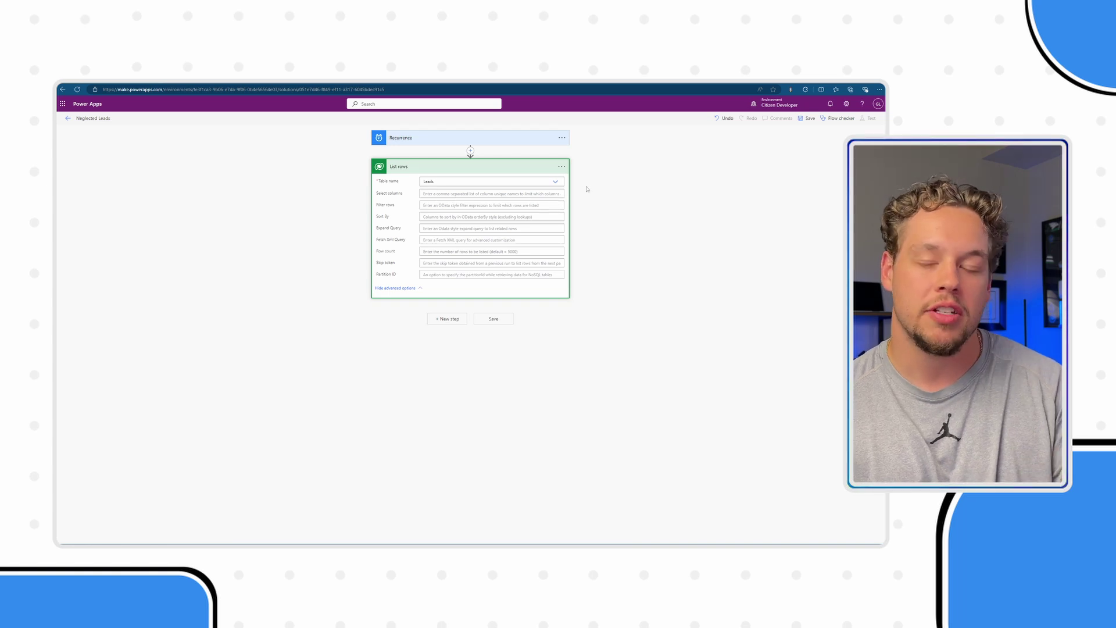
{"action": "left_click", "coordinate": [556, 205]}
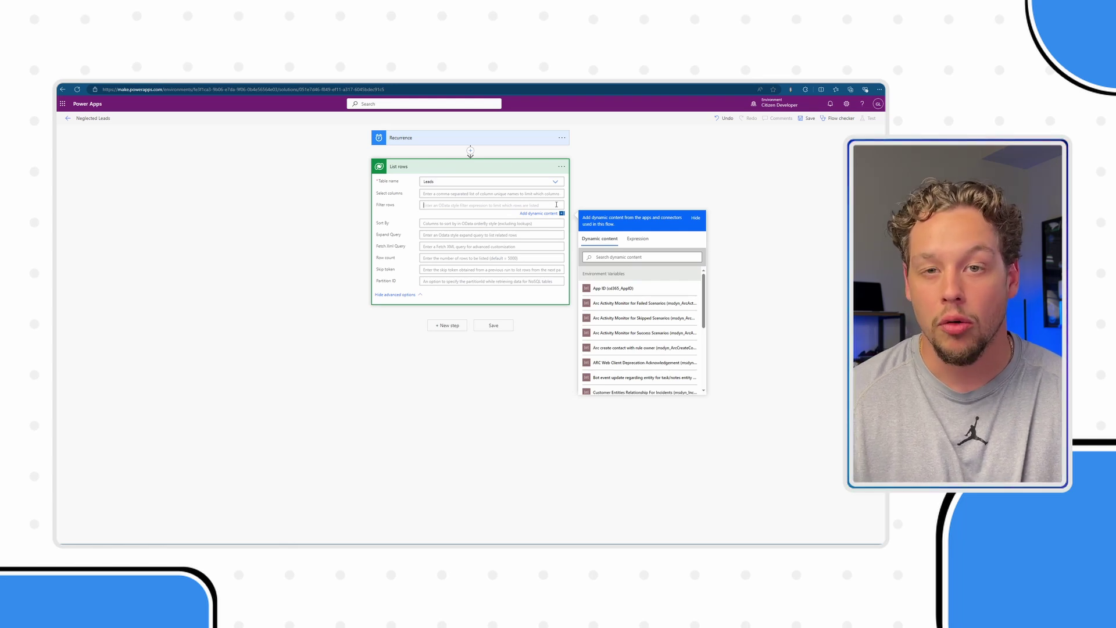
{"action": "type", "text": "(statecode eq 0 and Microsoft.Dynamics.CRM.OlderThanXDays(PropertyName='modifiedon',PropertyValue=7))"}
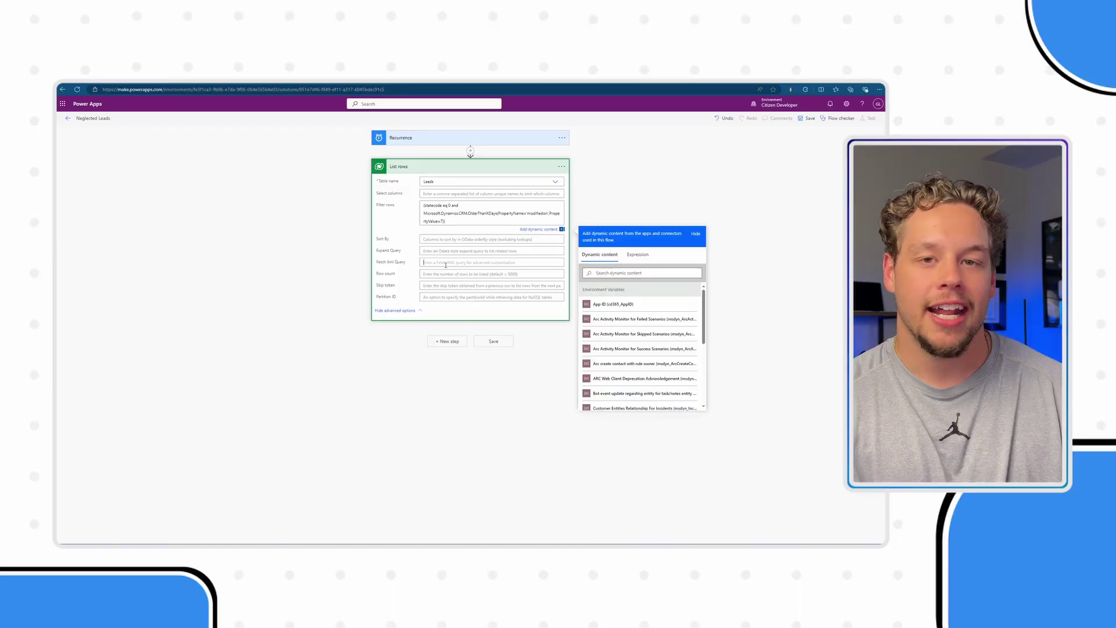
Step: Enter a Fetch XML query returning ownerid for leads with statecode eq 0 and modifiedon olderthan-x-days 7
{"action": "type", "text": "<fetch>   <entity name=\"lead\">     <attribute name=\"ownerid\" />     <filter>       <condition attribute=\"statecode\" operator=\"eq\" value=\"0\" />       <condition attribute=\"modifiedon\" operator=\"olderthan-x-days\" value=\"7\" />     </filter>   </entity> </fetch>"}
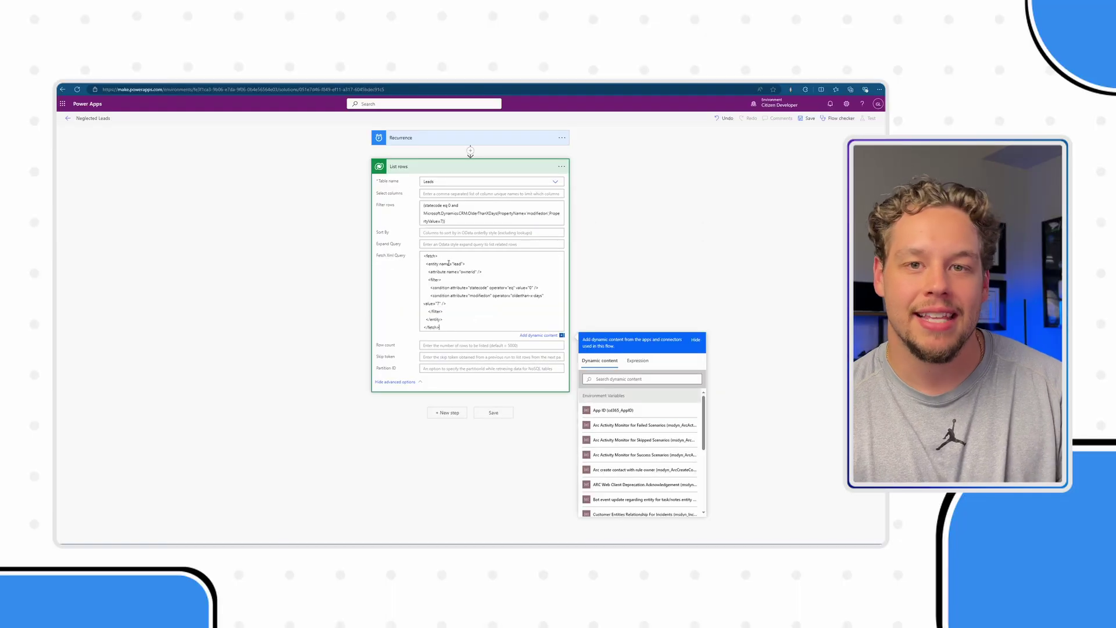
{"action": "left_click", "coordinate": [603, 268]}
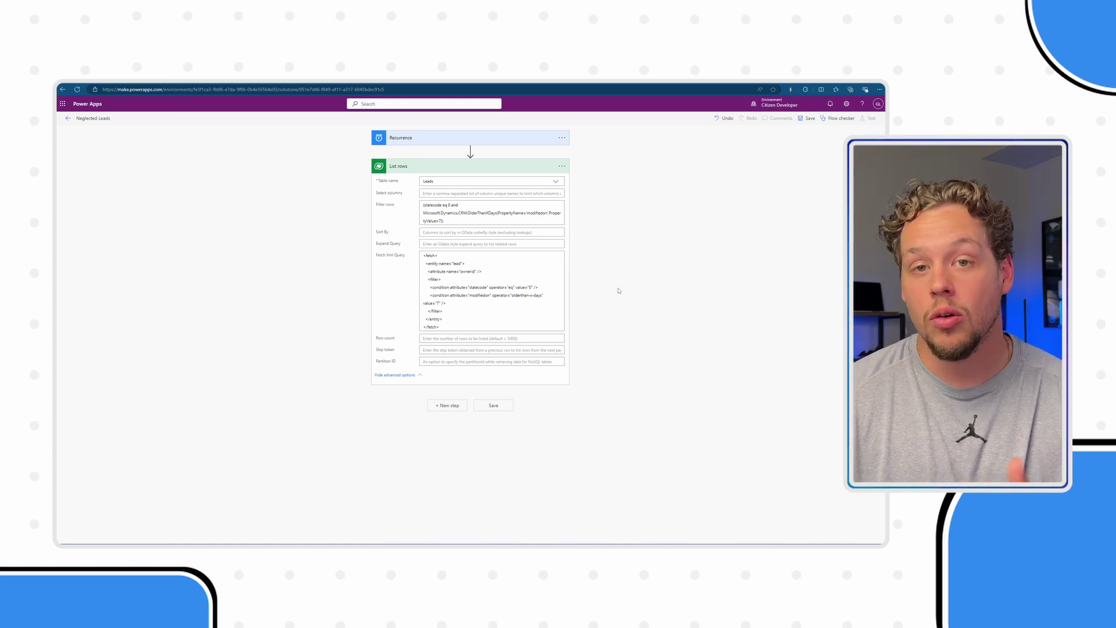
{"action": "triple_click", "coordinate": [481, 271]}
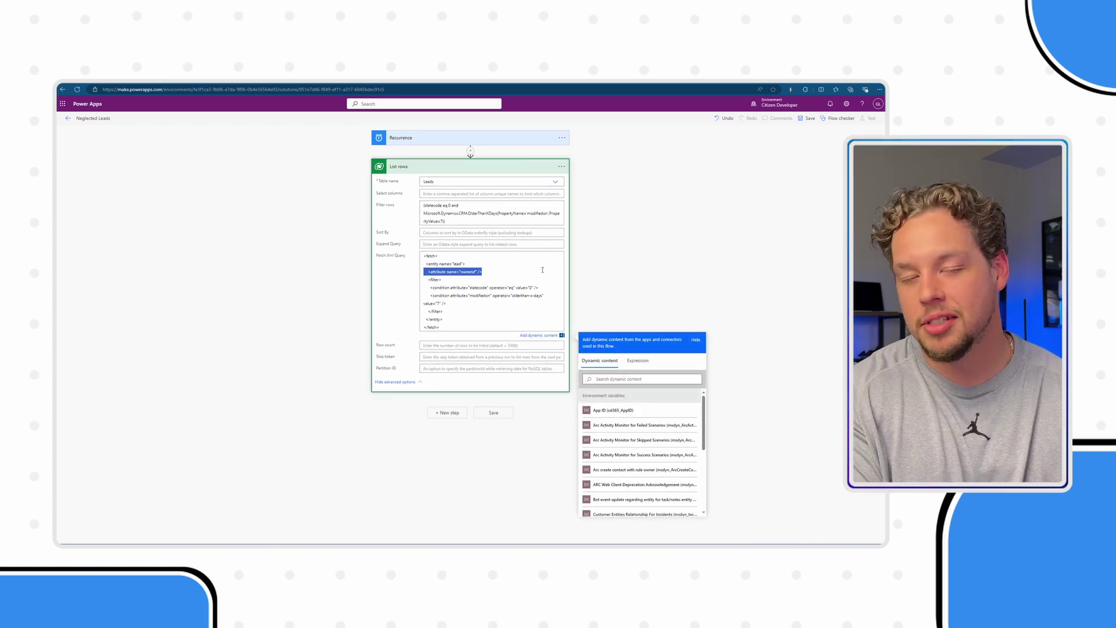
{"action": "left_click", "coordinate": [621, 276]}
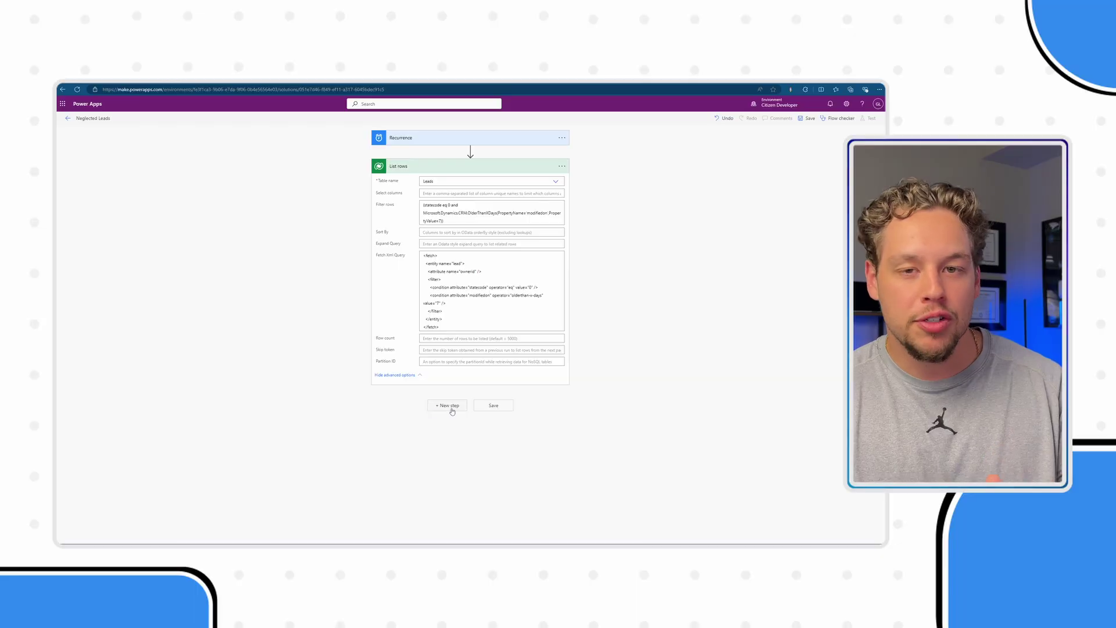
Step: Add an Initialize variable action after List rows, with type Array and the name LeadOwners
{"action": "left_click", "coordinate": [451, 406]}
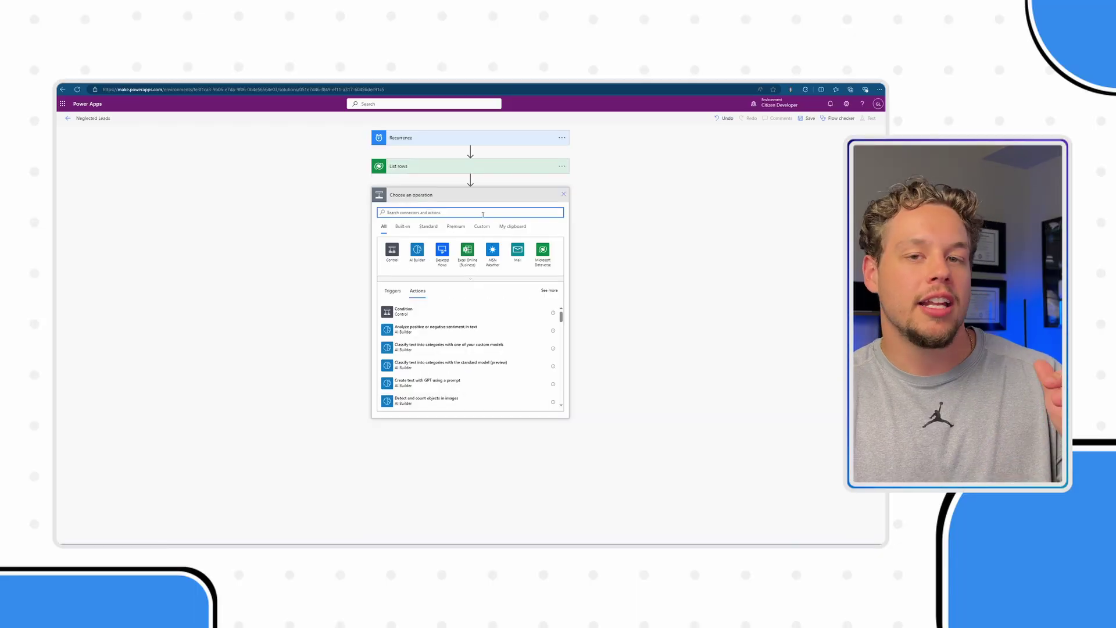
{"action": "type", "text": "Initiali"}
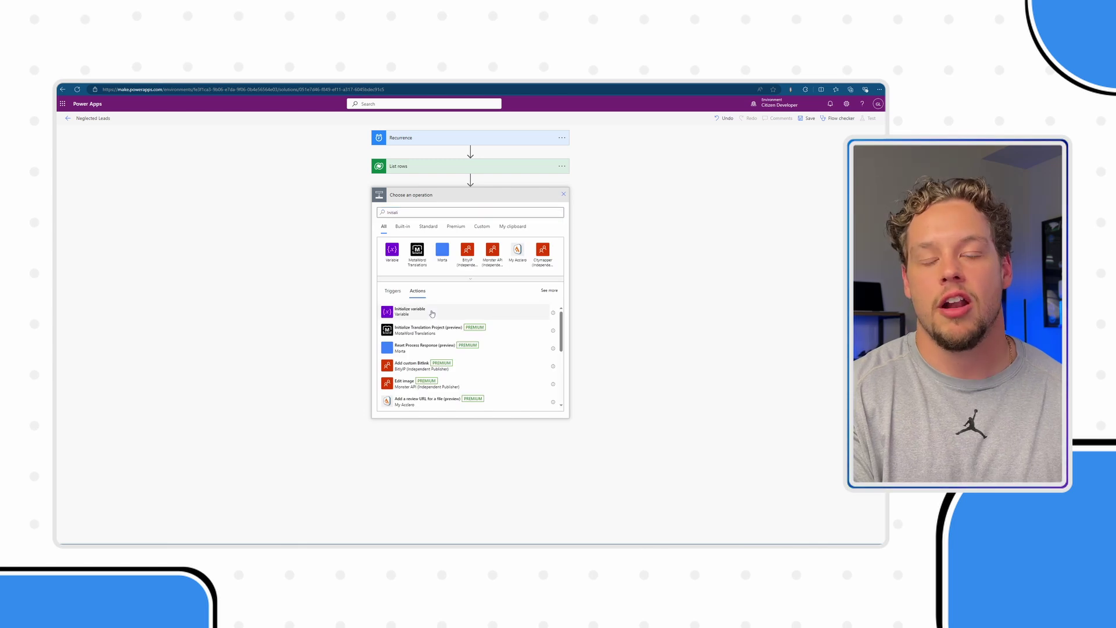
{"action": "left_click", "coordinate": [432, 313]}
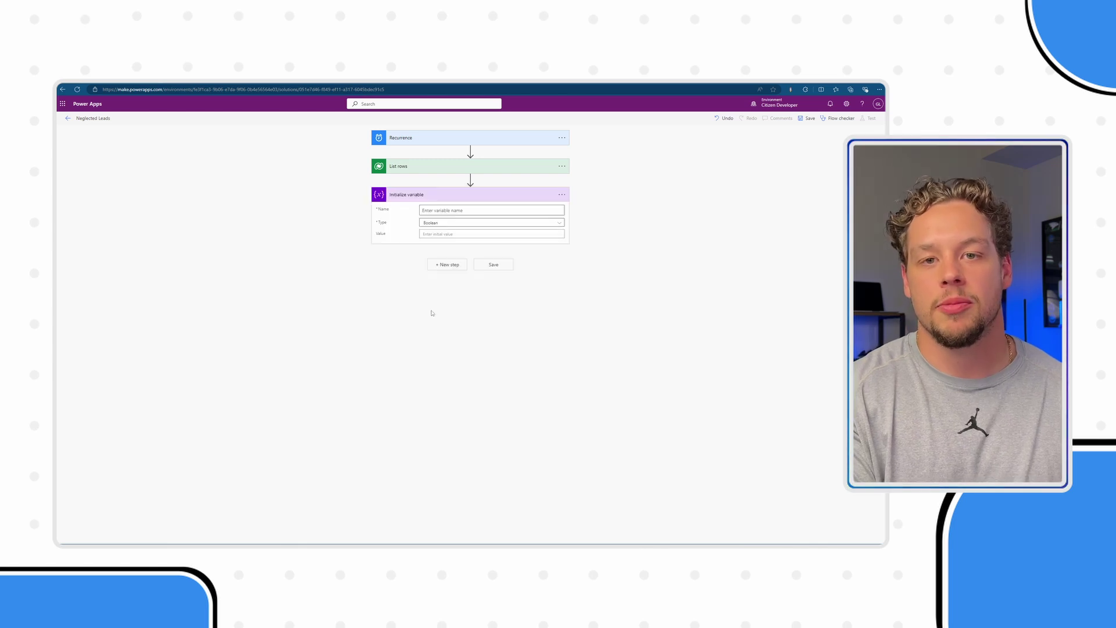
{"action": "left_click", "coordinate": [462, 227]}
{"action": "left_click", "coordinate": [439, 293]}
{"action": "left_click", "coordinate": [454, 211]}
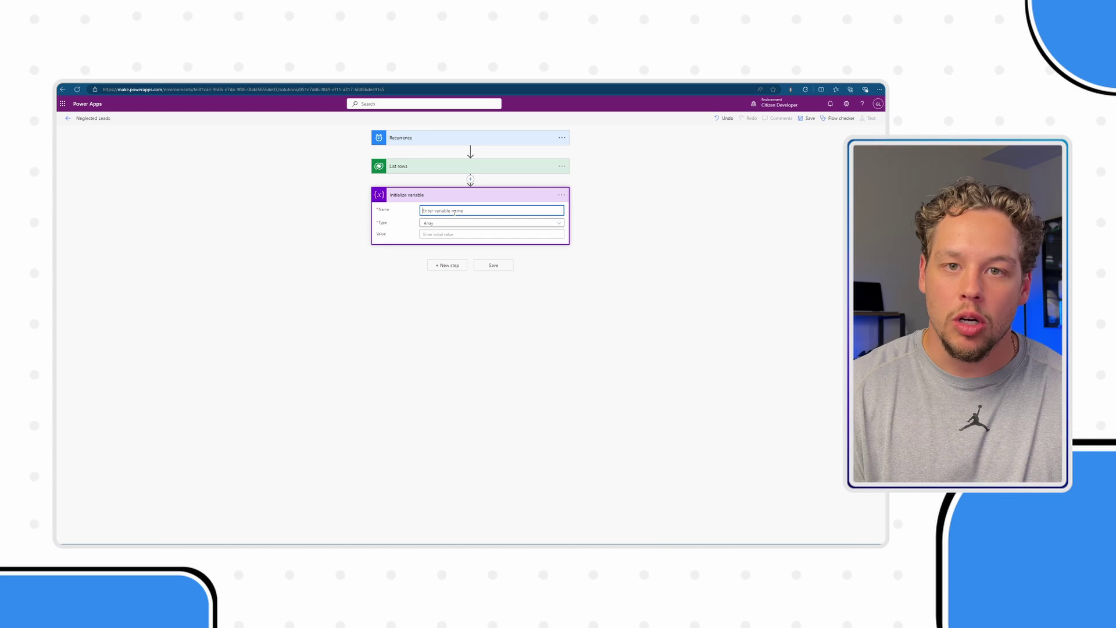
{"action": "type", "text": "LeadOwners"}
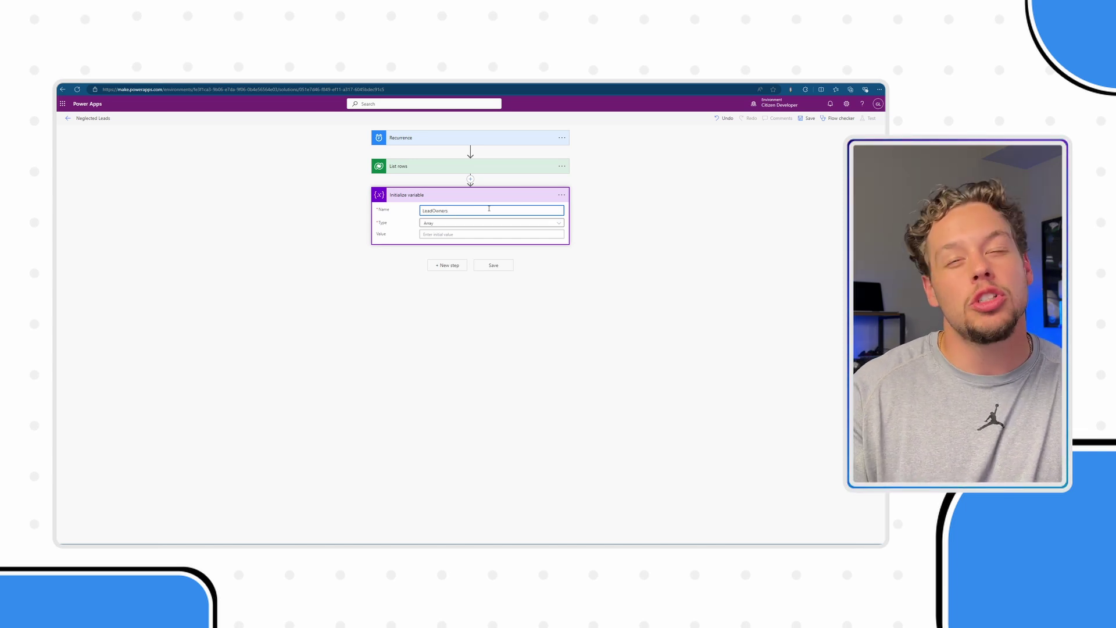
{"action": "left_click", "coordinate": [582, 208]}
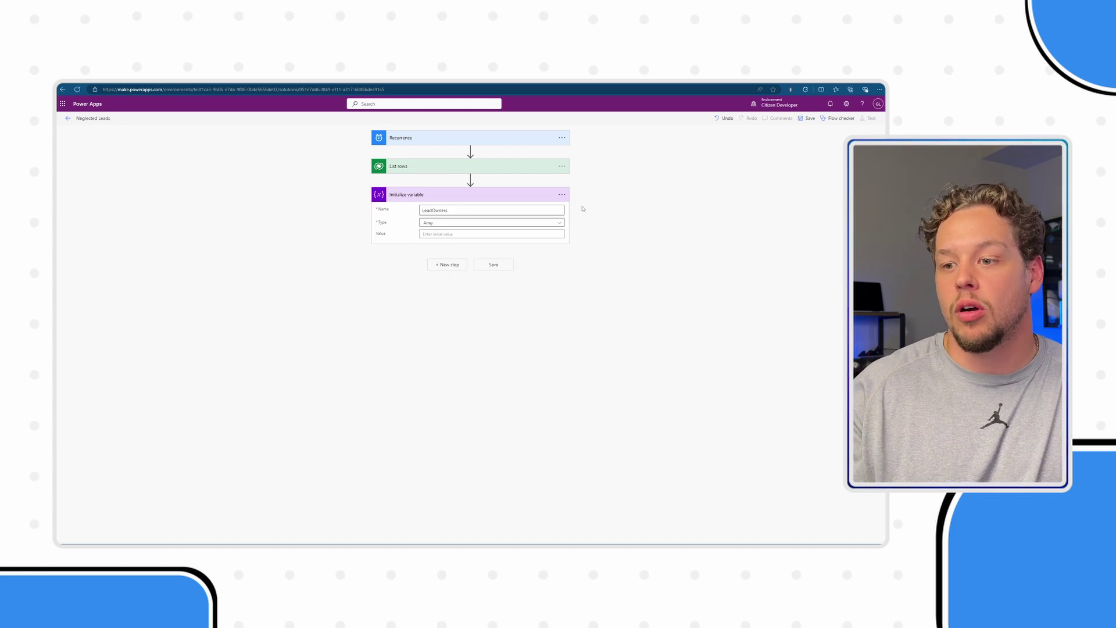
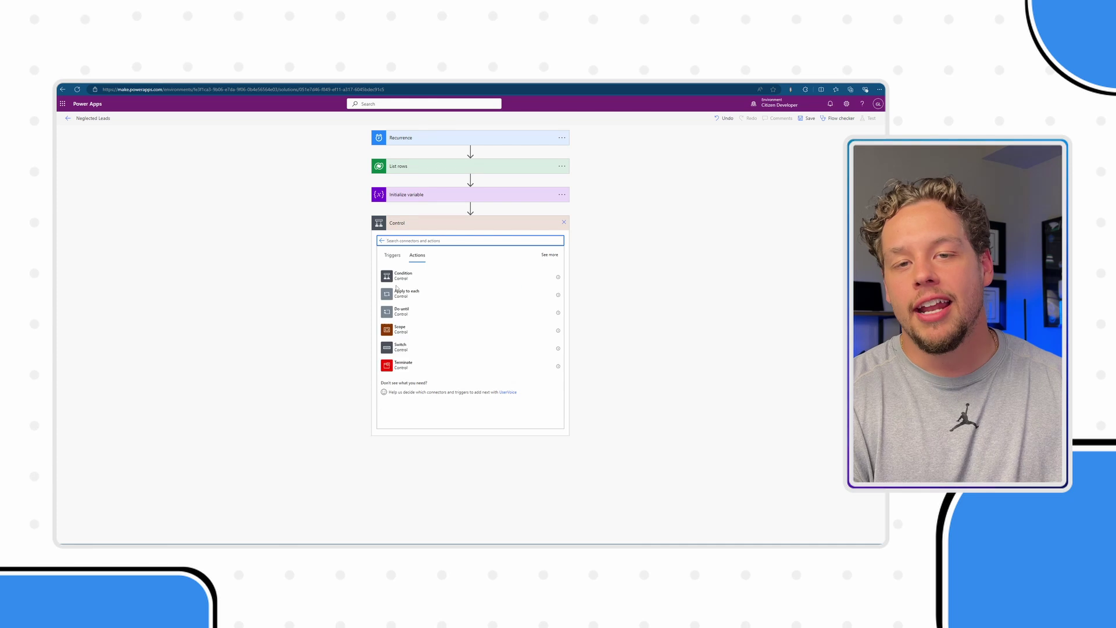
Step: Add an Apply to each loop over the value output of List rows and insert a Condition inside it
{"action": "left_click", "coordinate": [407, 294]}
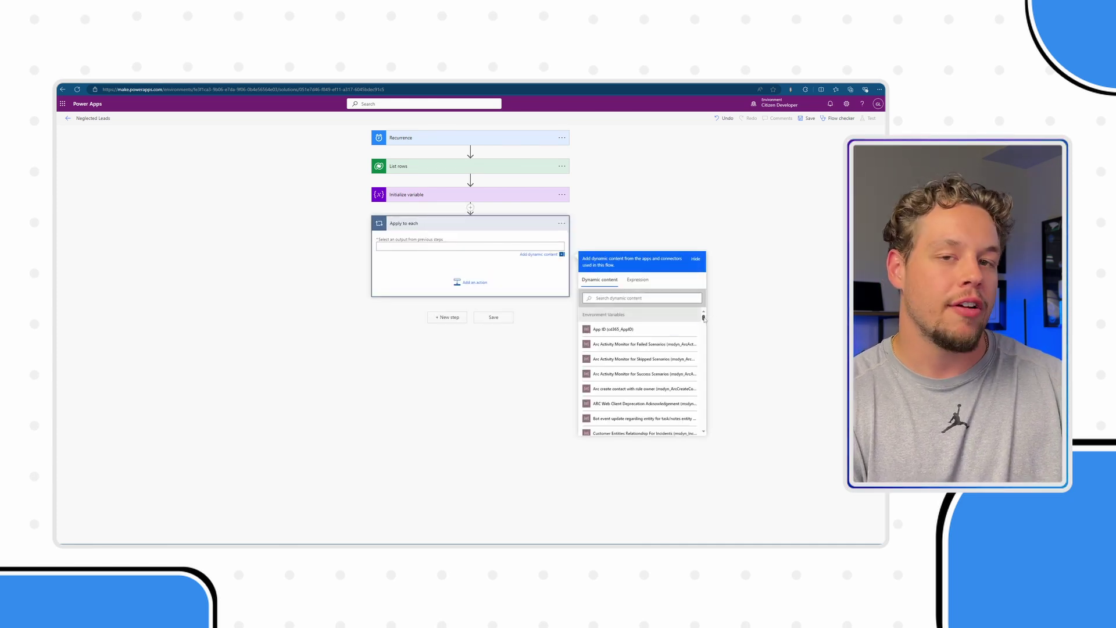
{"action": "scroll", "coordinate": [689, 339], "scroll_direction": "down", "scroll_amount": 10}
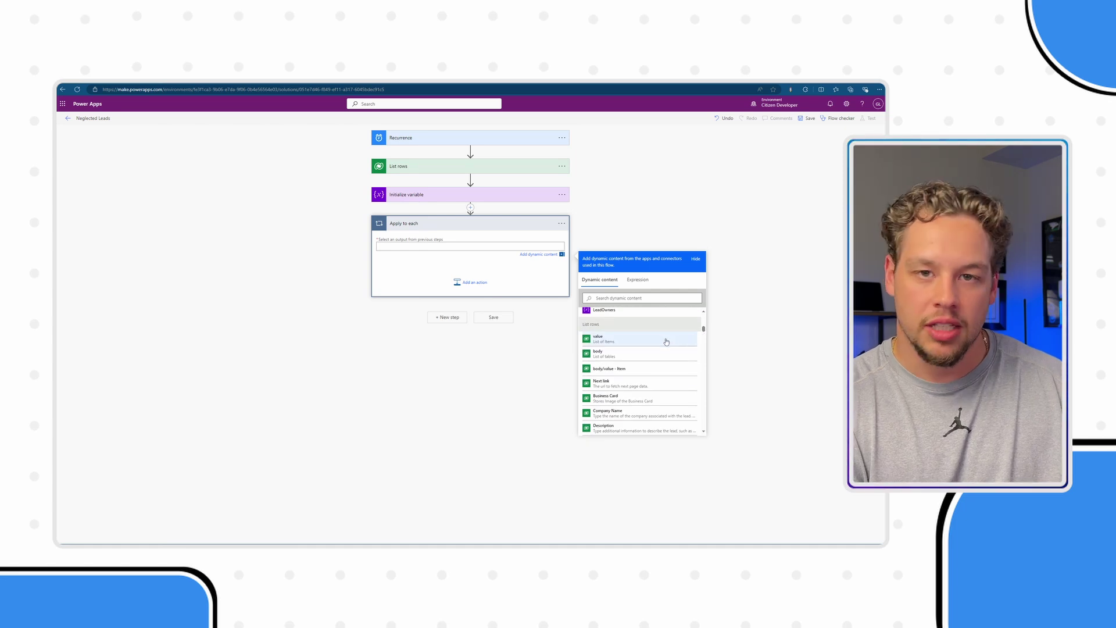
{"action": "left_click", "coordinate": [688, 340]}
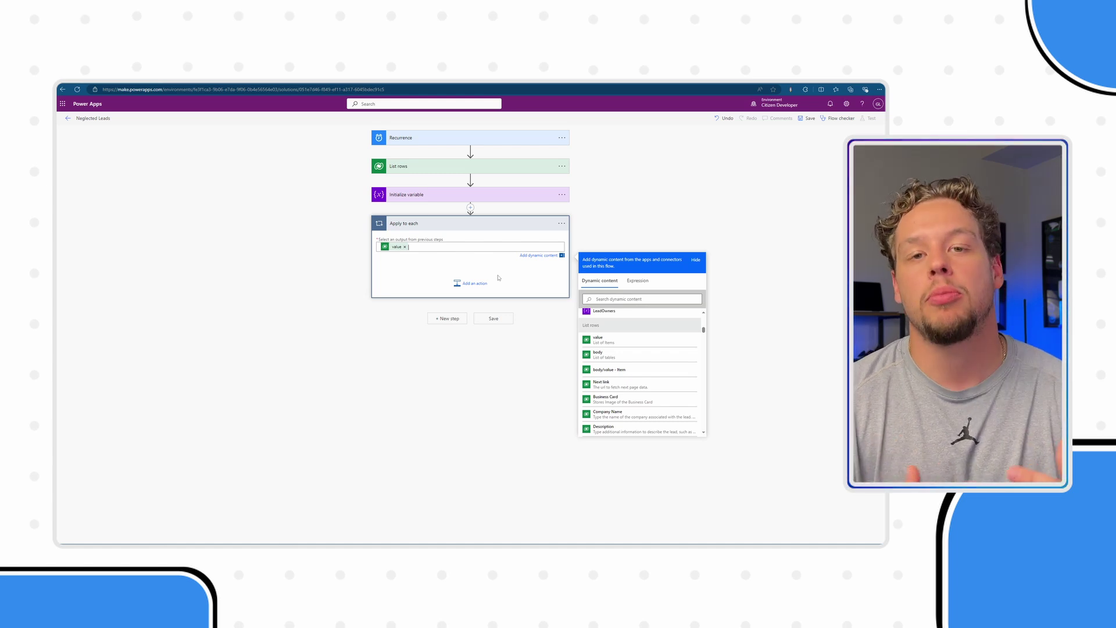
{"action": "left_click", "coordinate": [481, 284]}
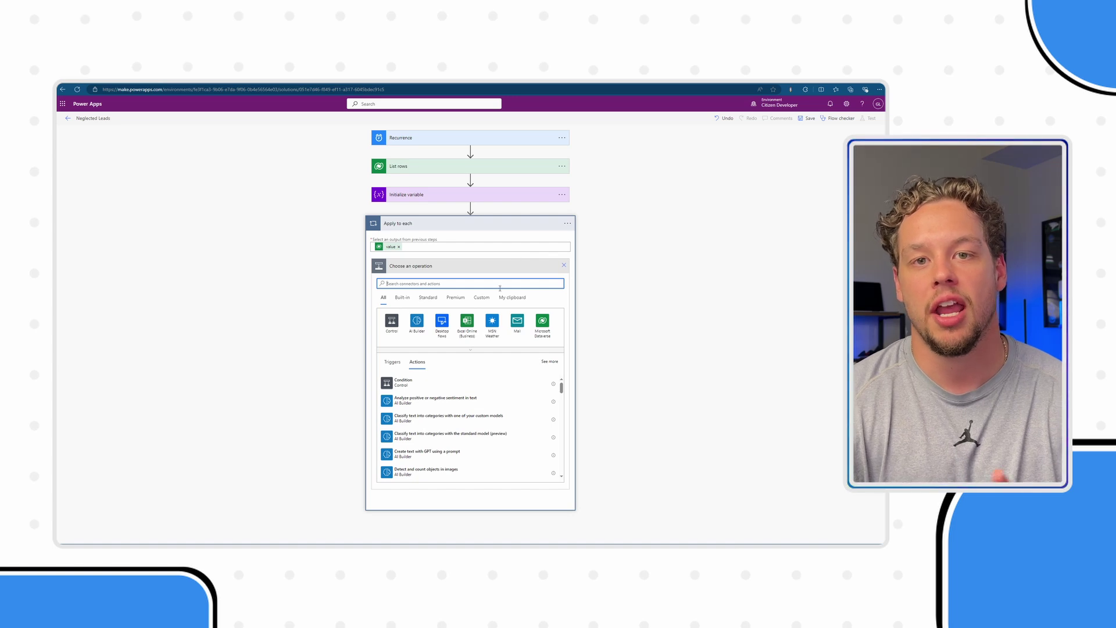
{"action": "left_click", "coordinate": [449, 383]}
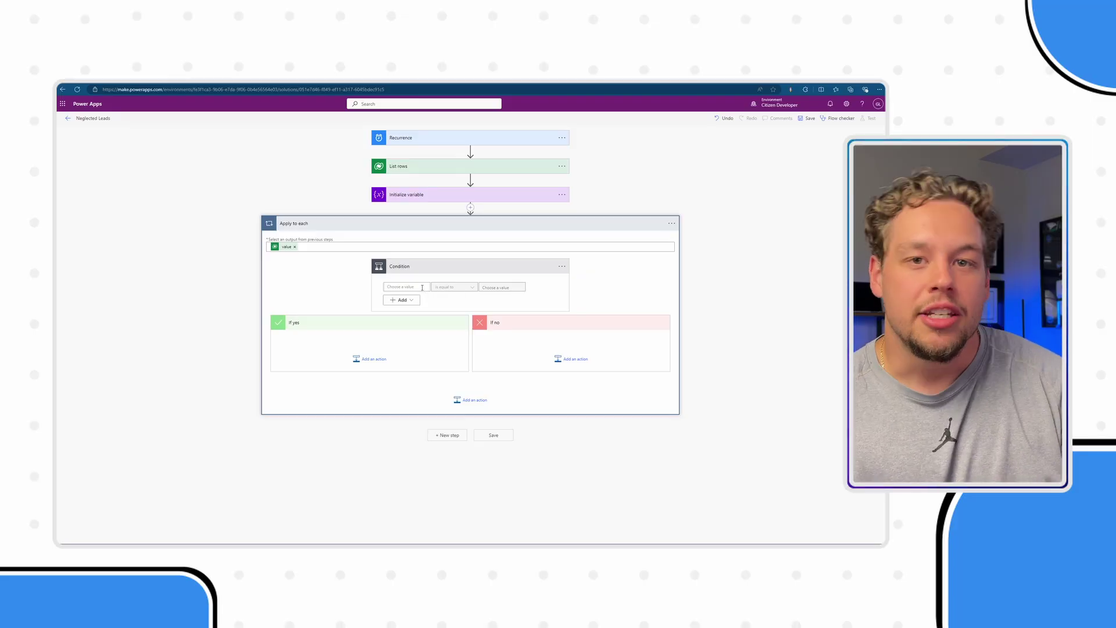
Step: Set the condition to check that Owner (Type) from List rows is equal to systemuser
{"action": "left_click", "coordinate": [422, 287]}
{"action": "left_click", "coordinate": [496, 337]}
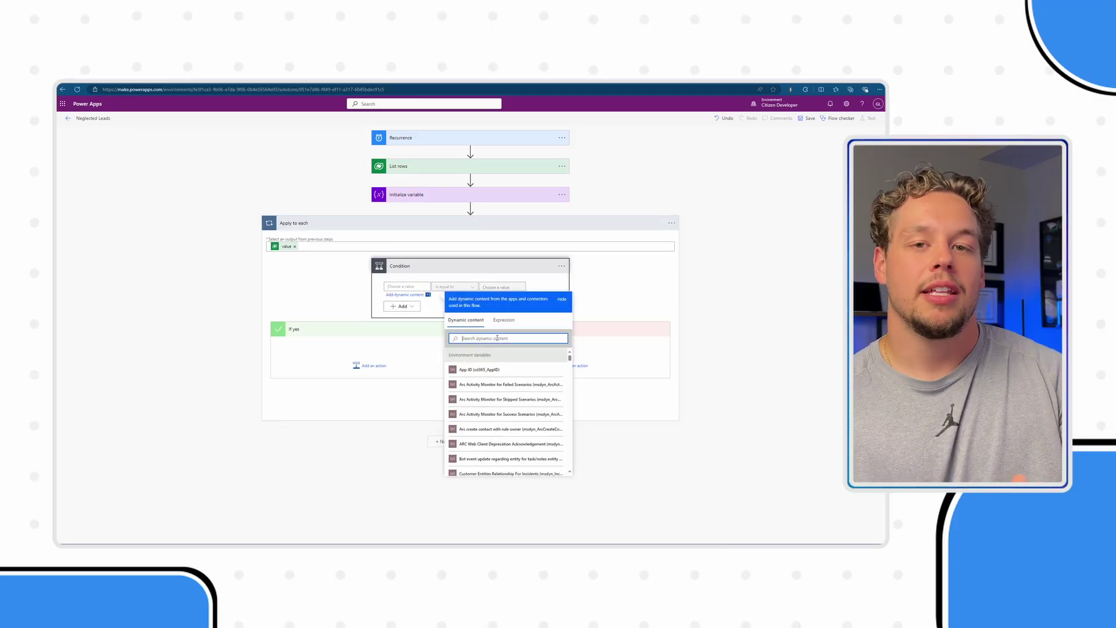
{"action": "type", "text": "owner"}
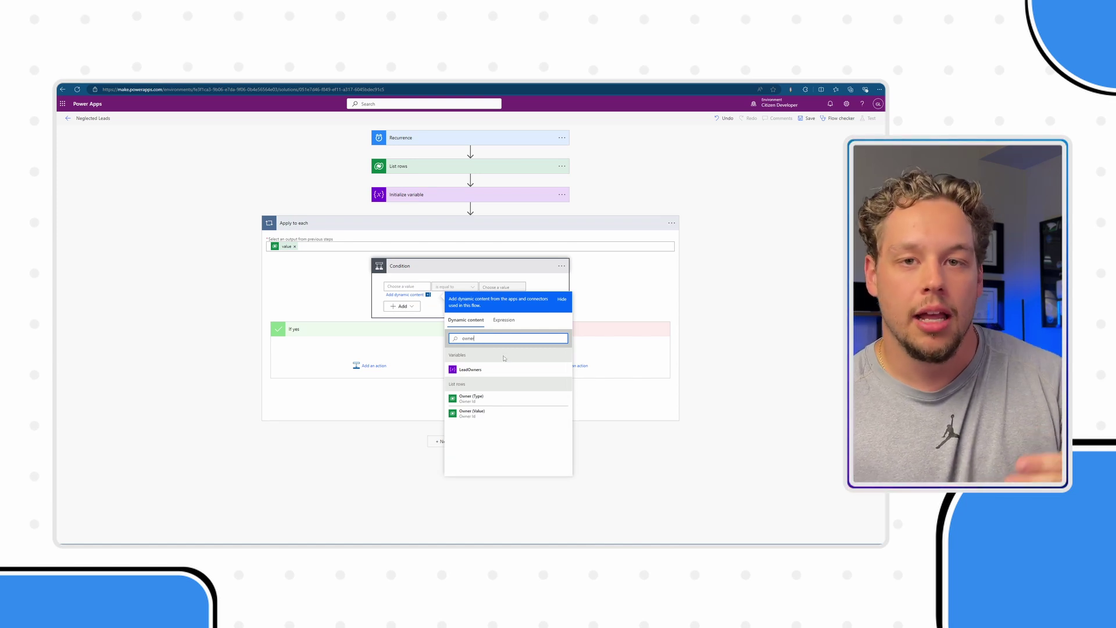
{"action": "left_click", "coordinate": [501, 400]}
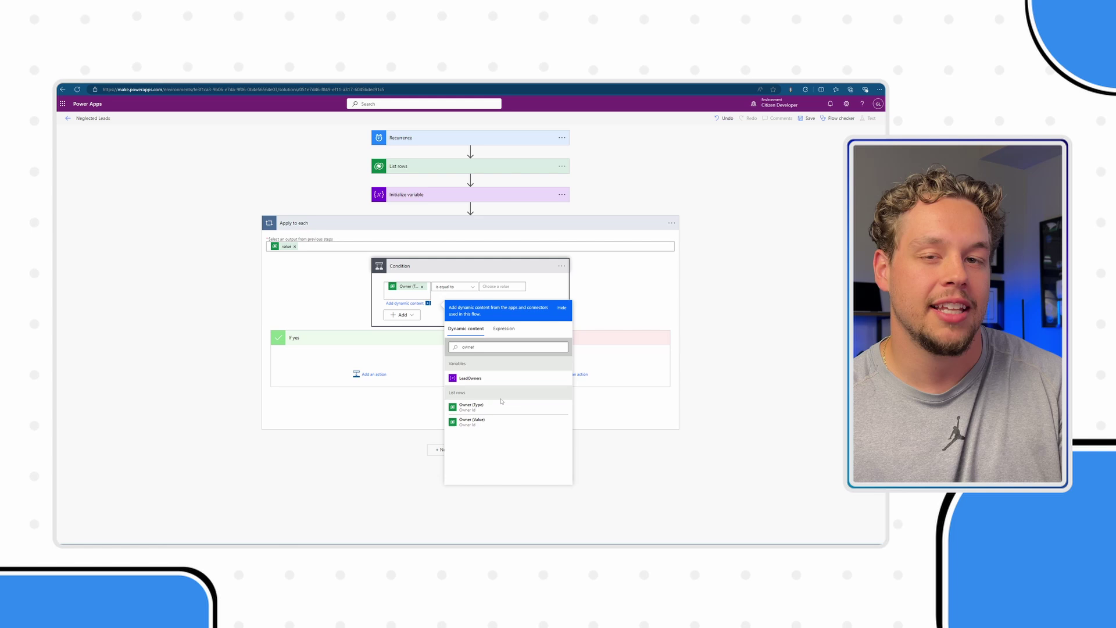
{"action": "left_click", "coordinate": [513, 287]}
{"action": "type", "text": "system"}
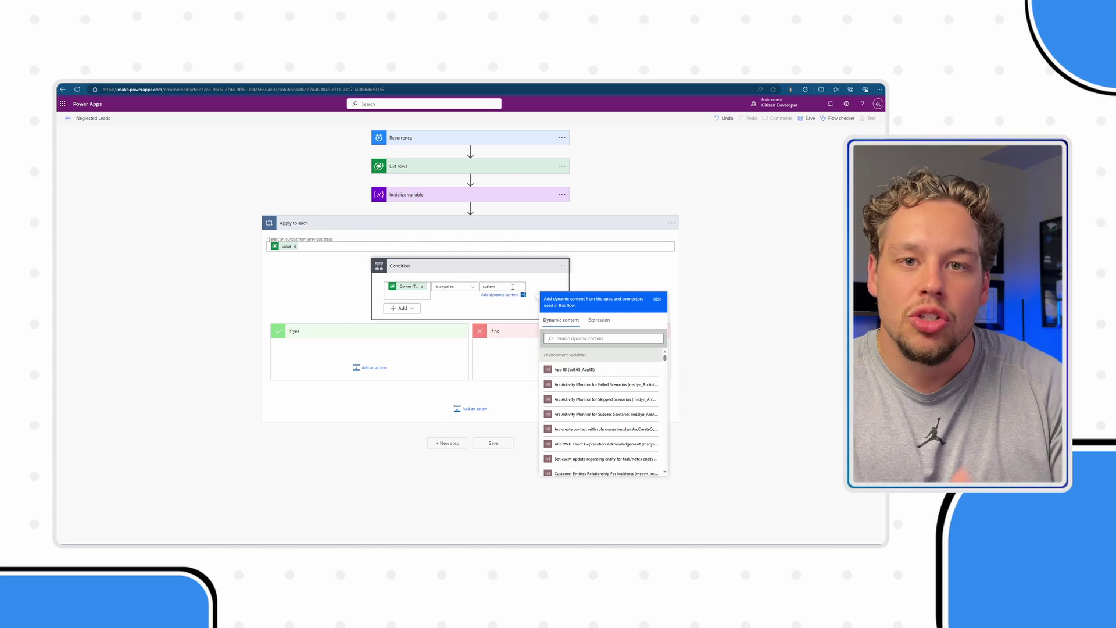
{"action": "type", "text": "user"}
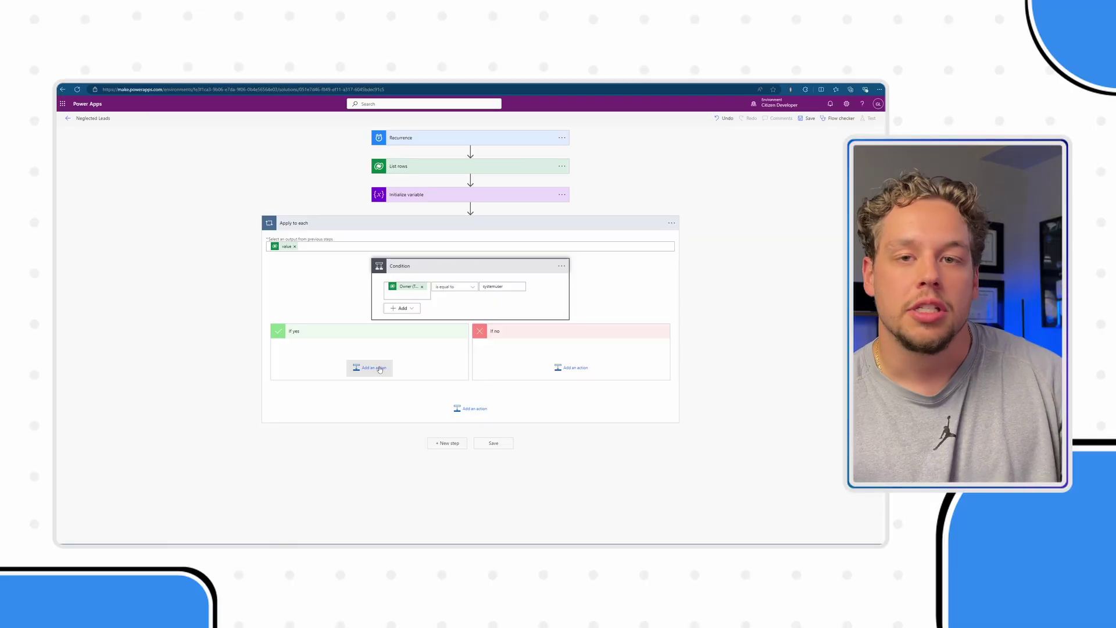
Step: Add an Append to array variable action in the If yes branch, targeting the LeadOwners variable
{"action": "left_click", "coordinate": [379, 368]}
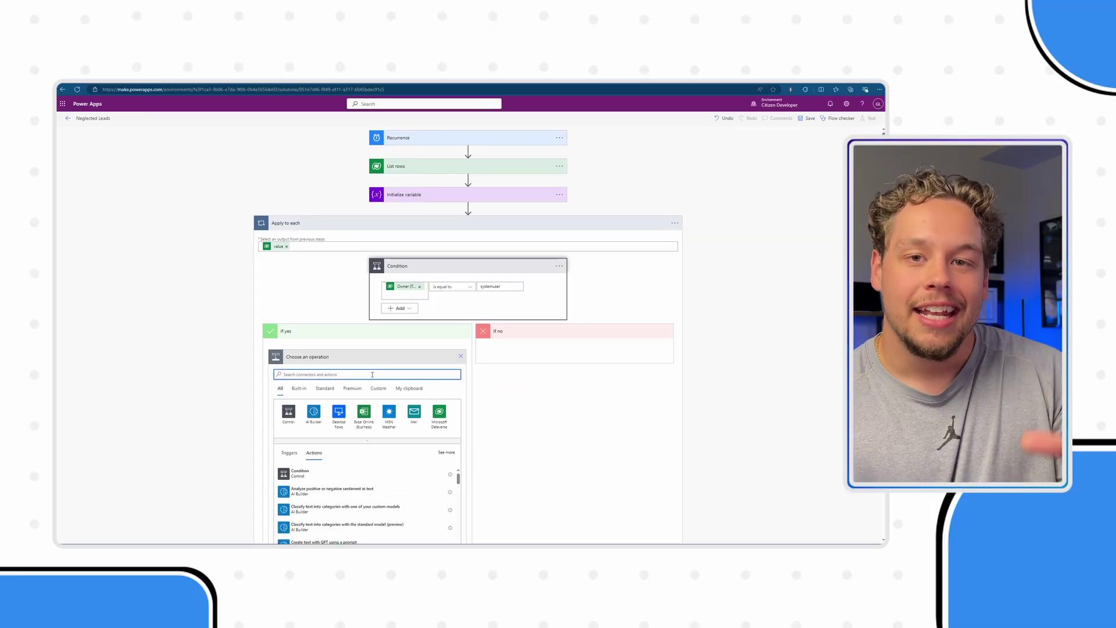
{"action": "type", "text": "ad"}
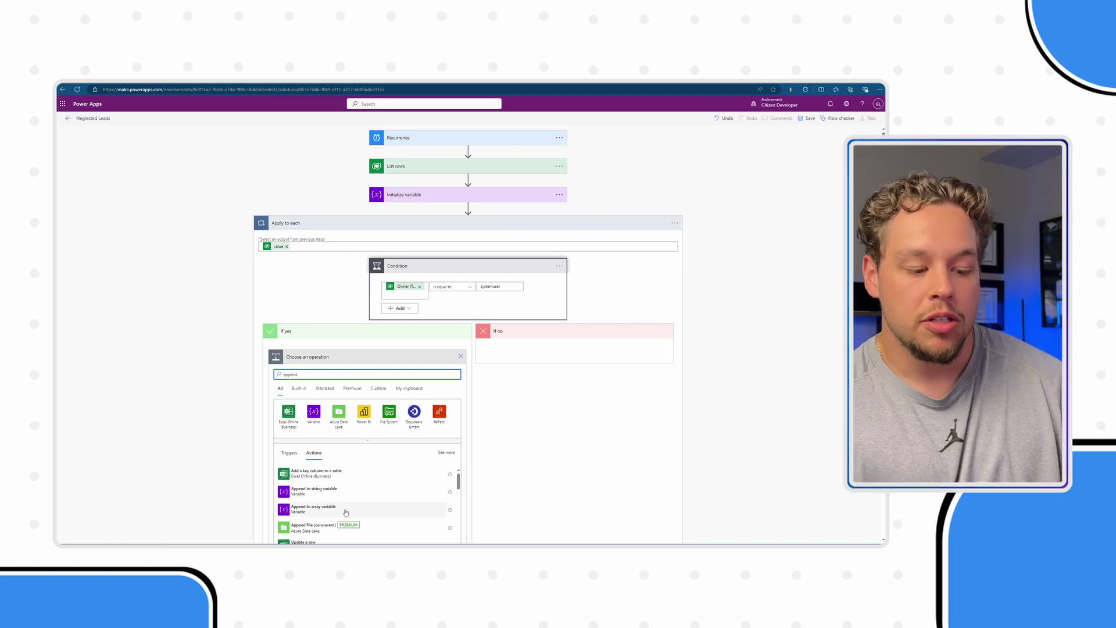
{"action": "left_click", "coordinate": [346, 512]}
{"action": "left_click", "coordinate": [460, 373]}
{"action": "left_click", "coordinate": [416, 395]}
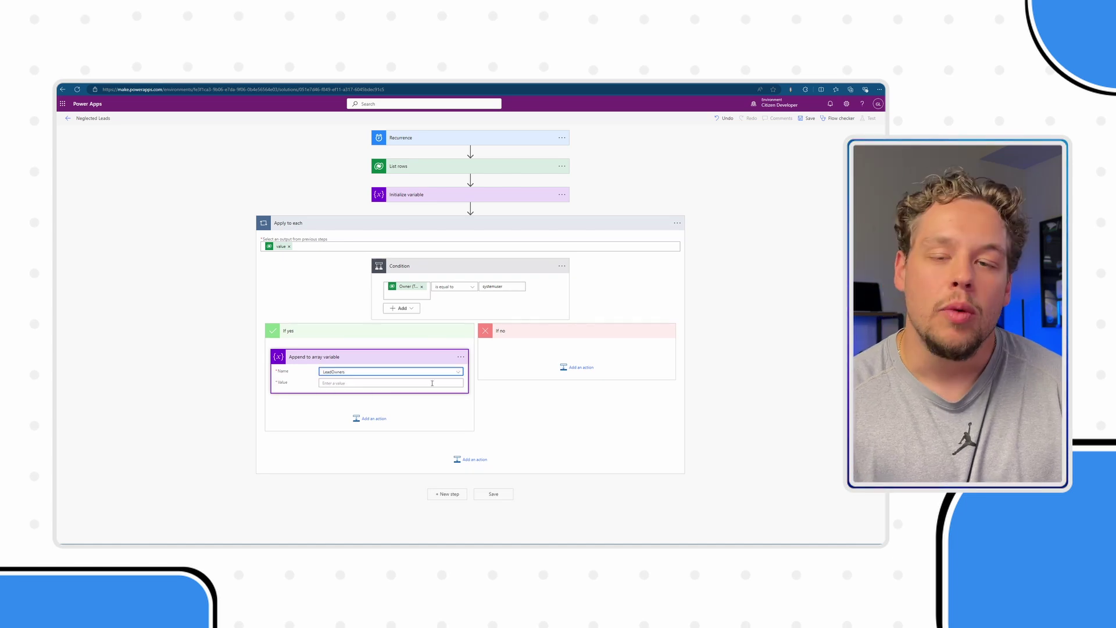
Step: Set the value appended to the LeadOwners array to Owner (Value) from List rows
{"action": "left_click", "coordinate": [431, 383]}
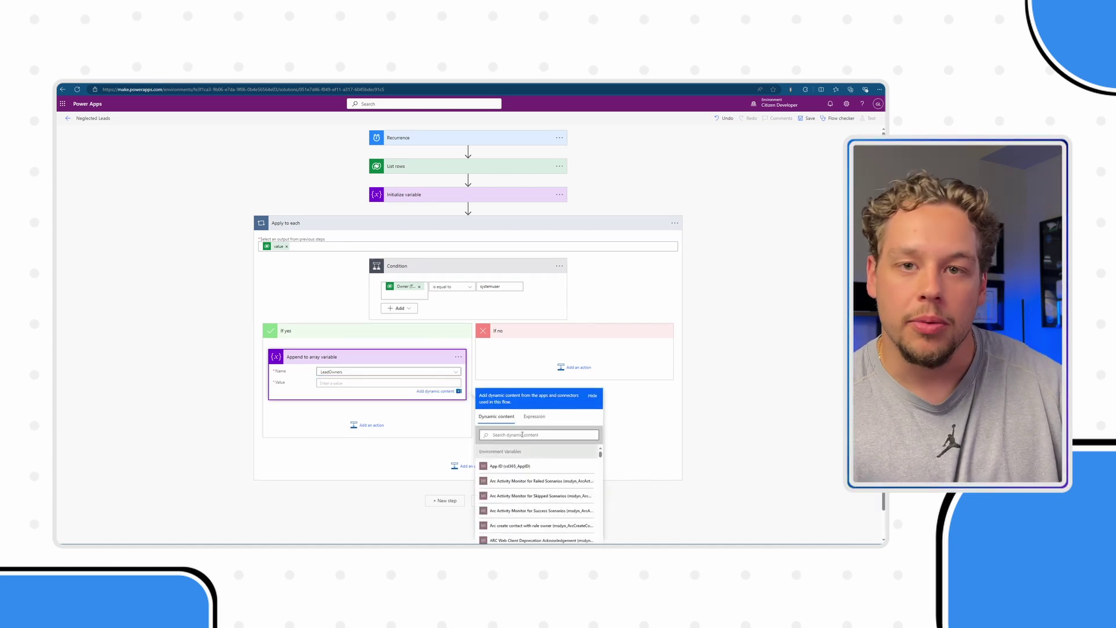
{"action": "left_click", "coordinate": [531, 434]}
{"action": "type", "text": "ow"}
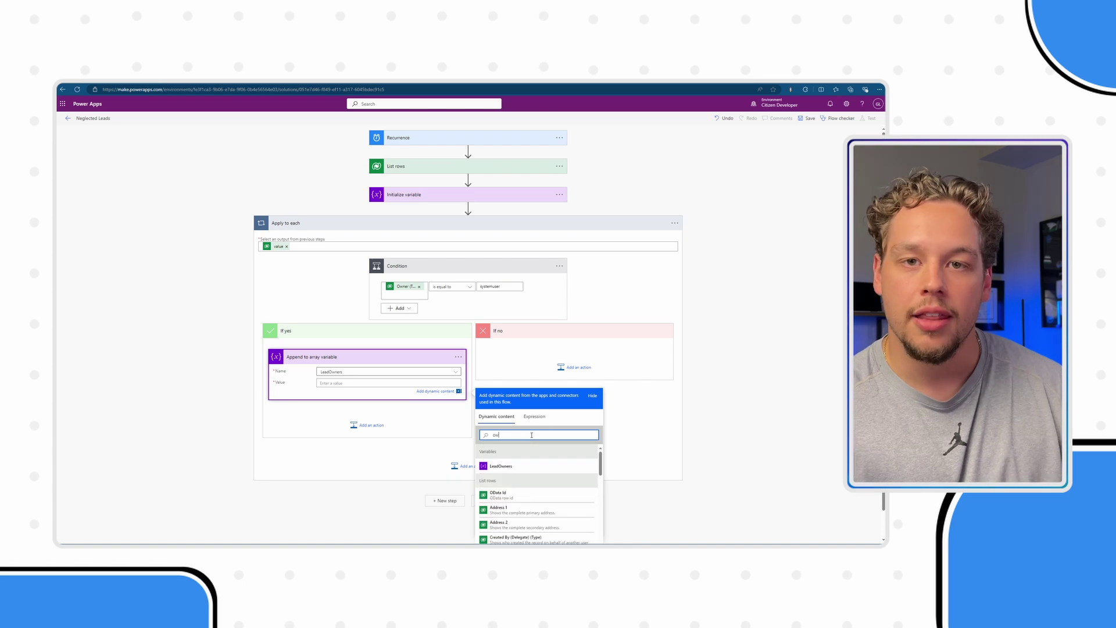
{"action": "type", "text": "ner"}
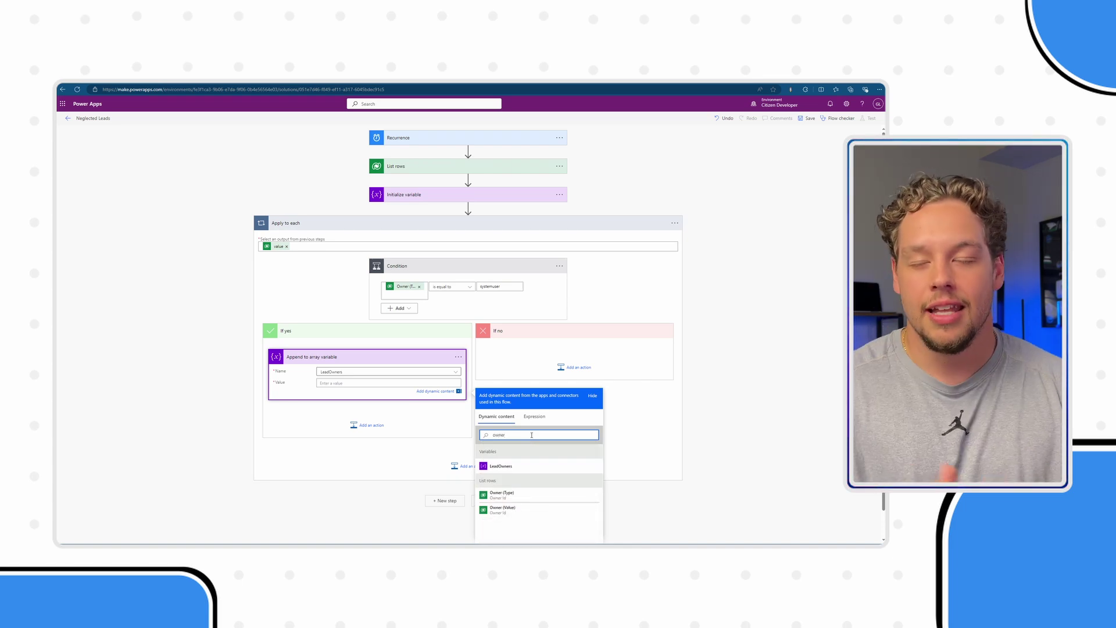
{"action": "left_click", "coordinate": [525, 513]}
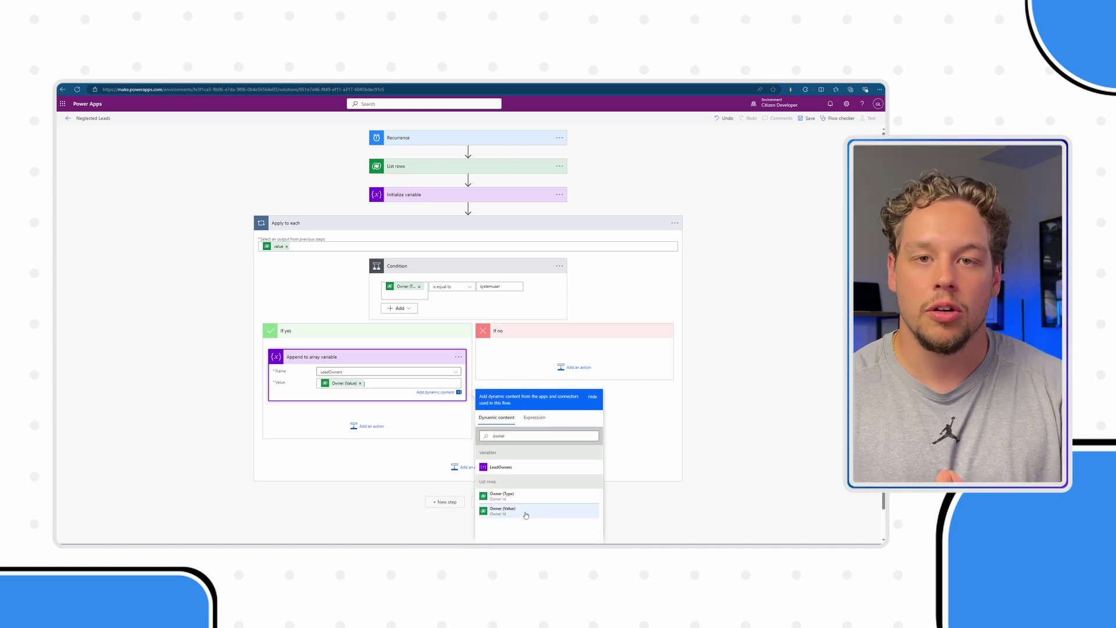
{"action": "left_click", "coordinate": [608, 389]}
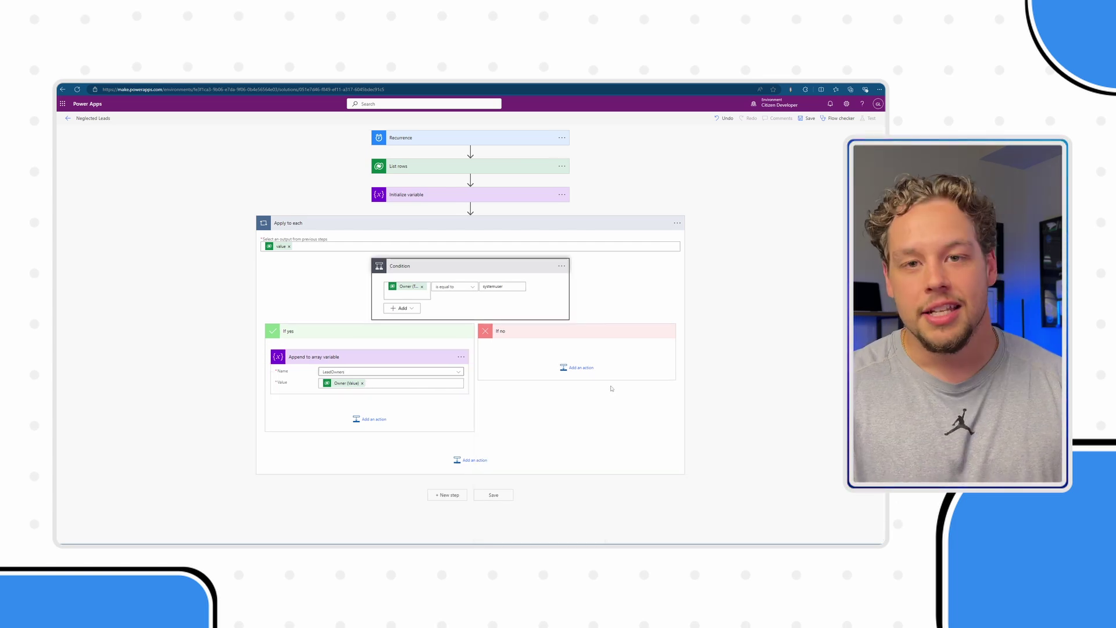
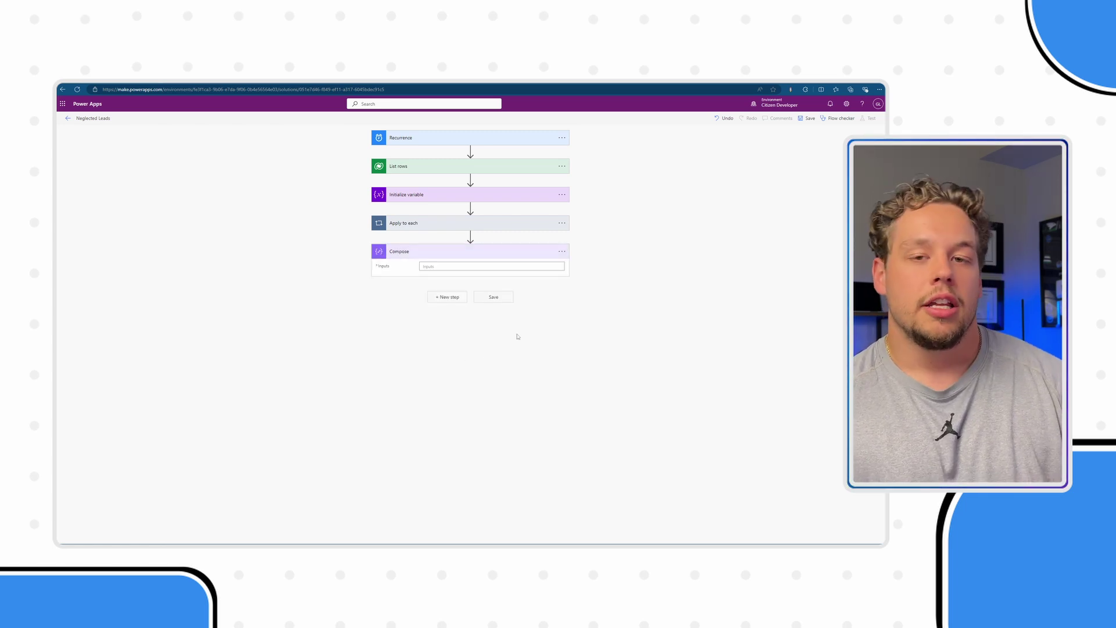
Step: Set the Compose input to the expression union(variables('LeadOwners'),variables('LeadOwners'))
{"action": "left_click", "coordinate": [546, 266]}
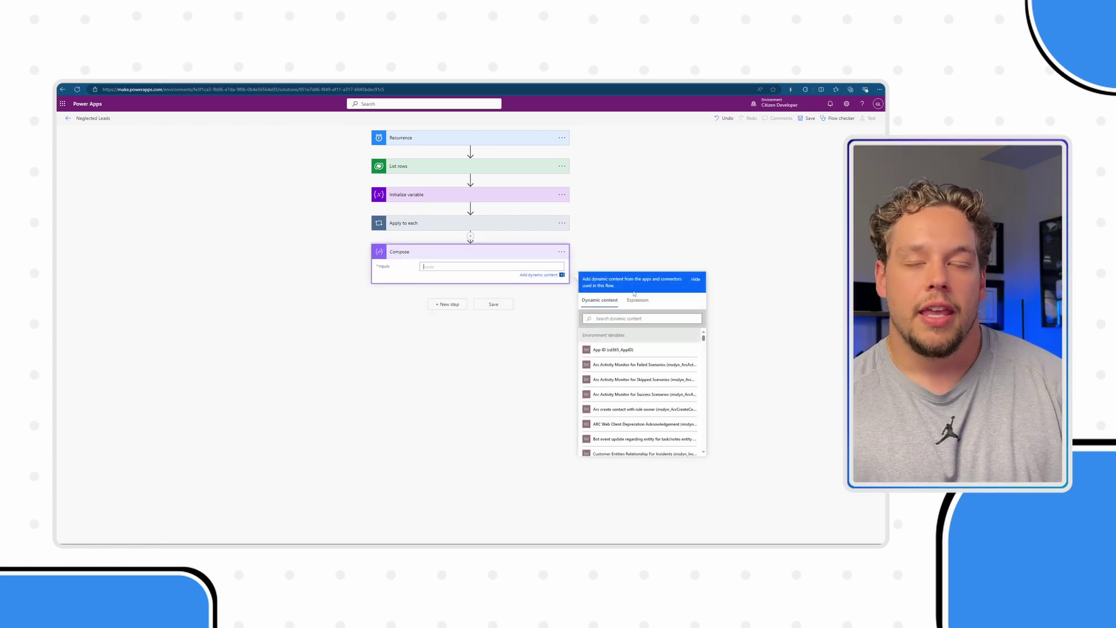
{"action": "left_click", "coordinate": [638, 300]}
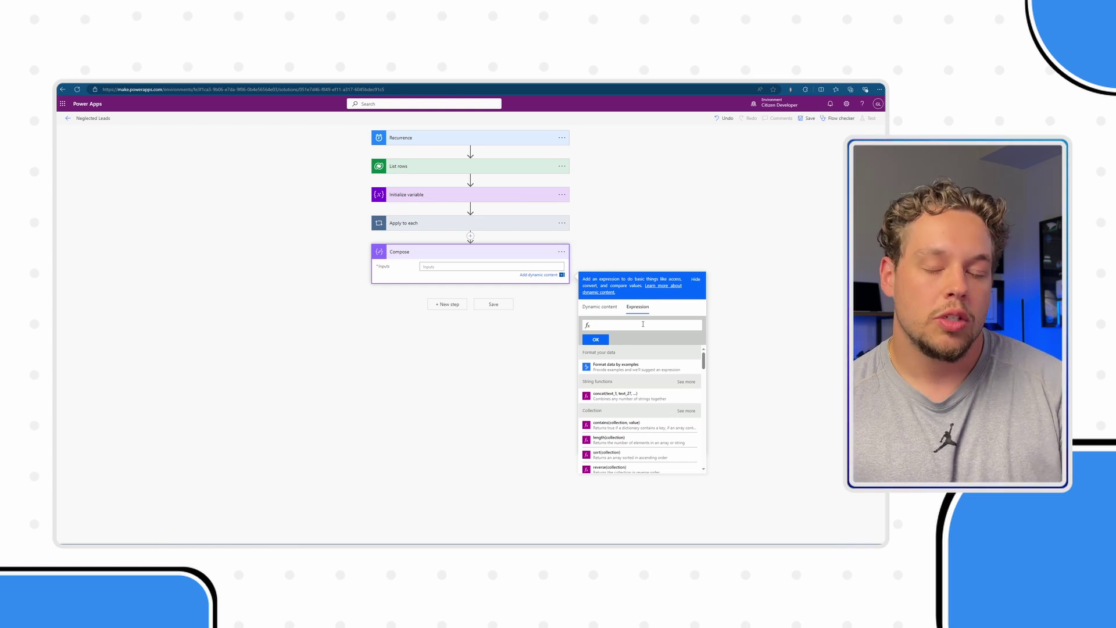
{"action": "type", "text": "union"}
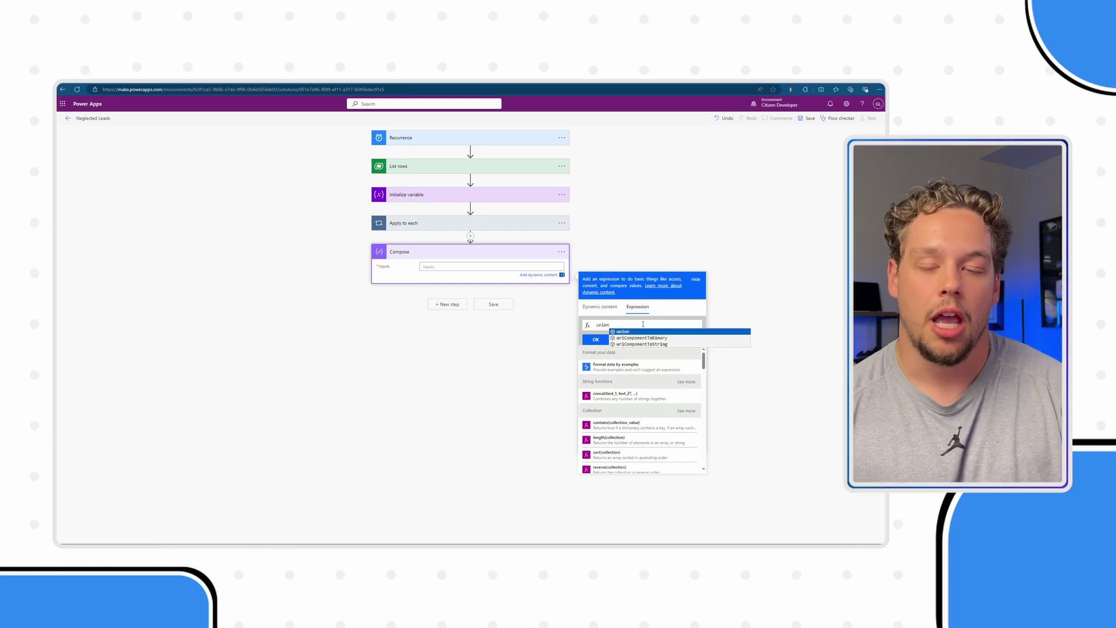
{"action": "type", "text": "("}
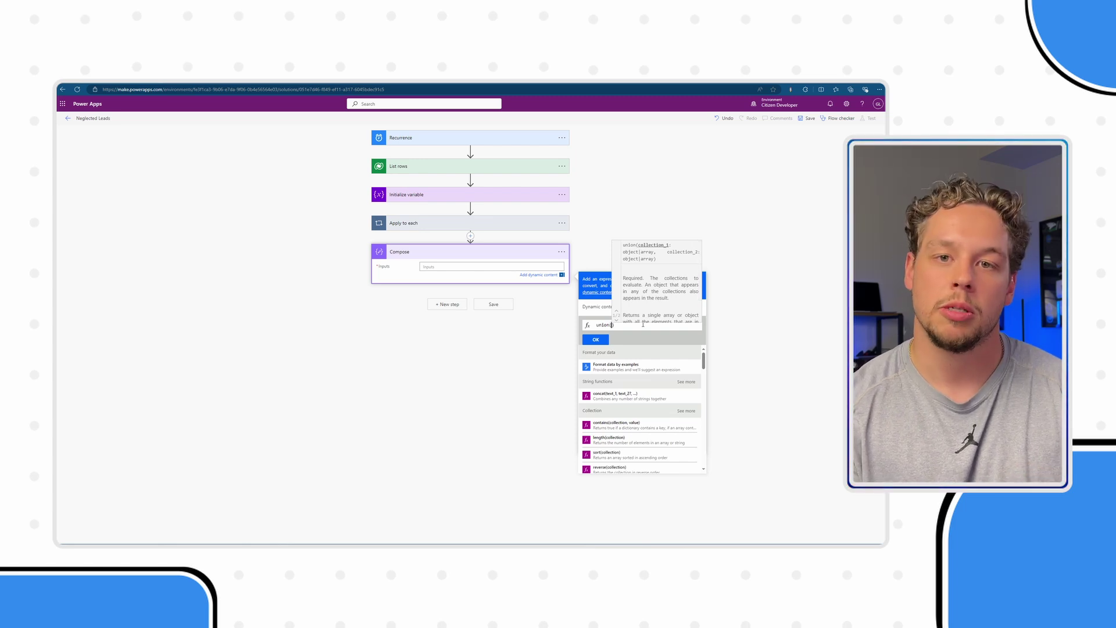
{"action": "left_click", "coordinate": [598, 306]}
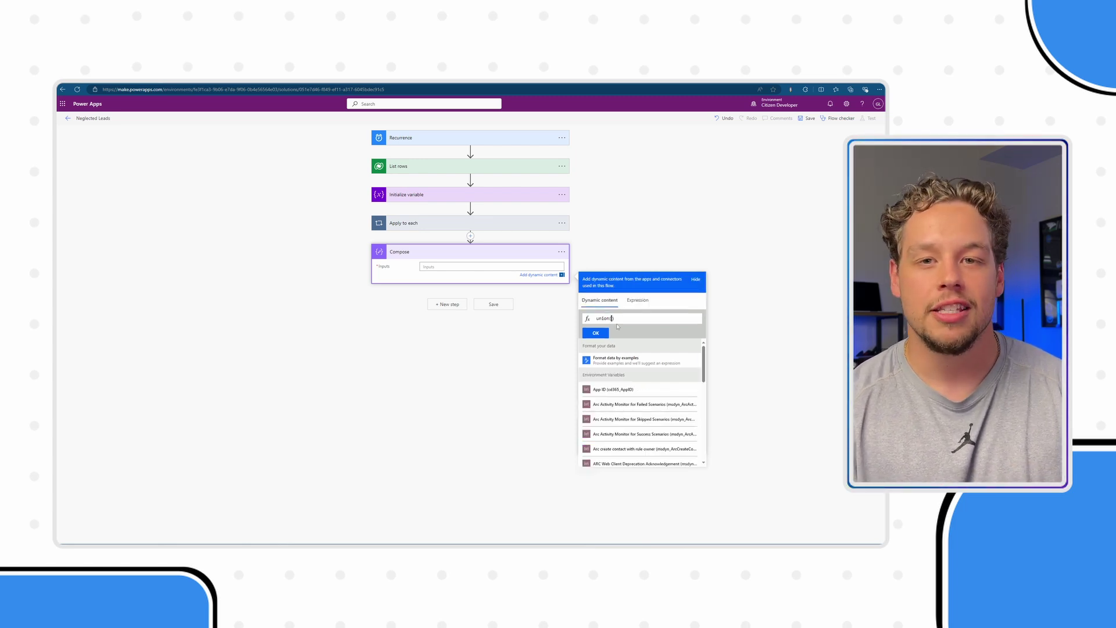
{"action": "scroll", "coordinate": [703, 383], "scroll_direction": "down", "scroll_amount": 3}
{"action": "scroll", "coordinate": [704, 391], "scroll_direction": "down", "scroll_amount": 5}
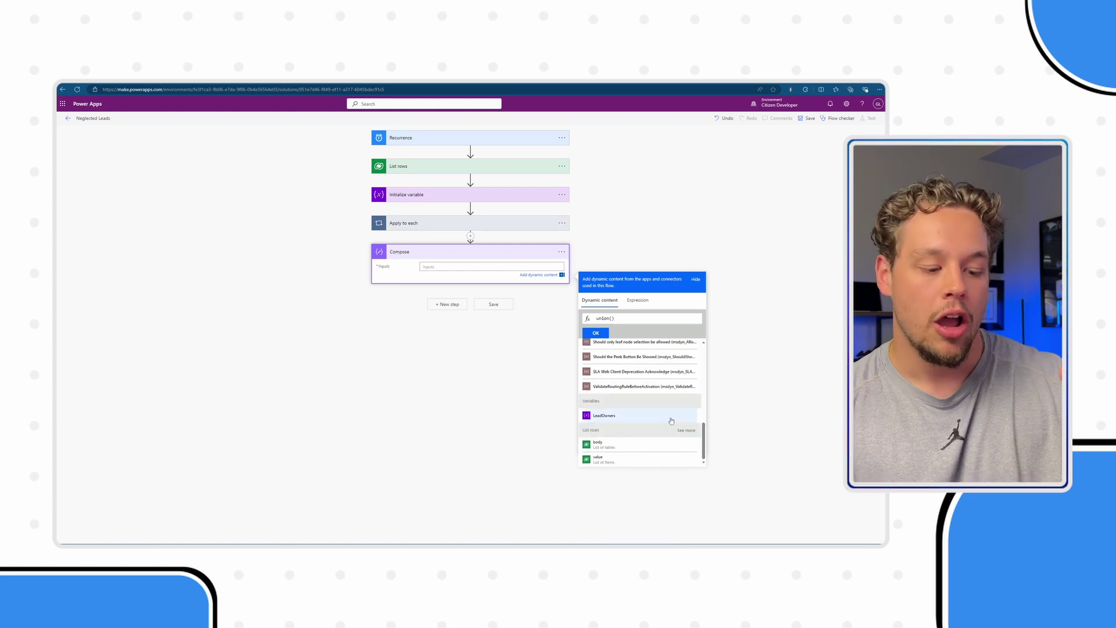
{"action": "left_click", "coordinate": [671, 420]}
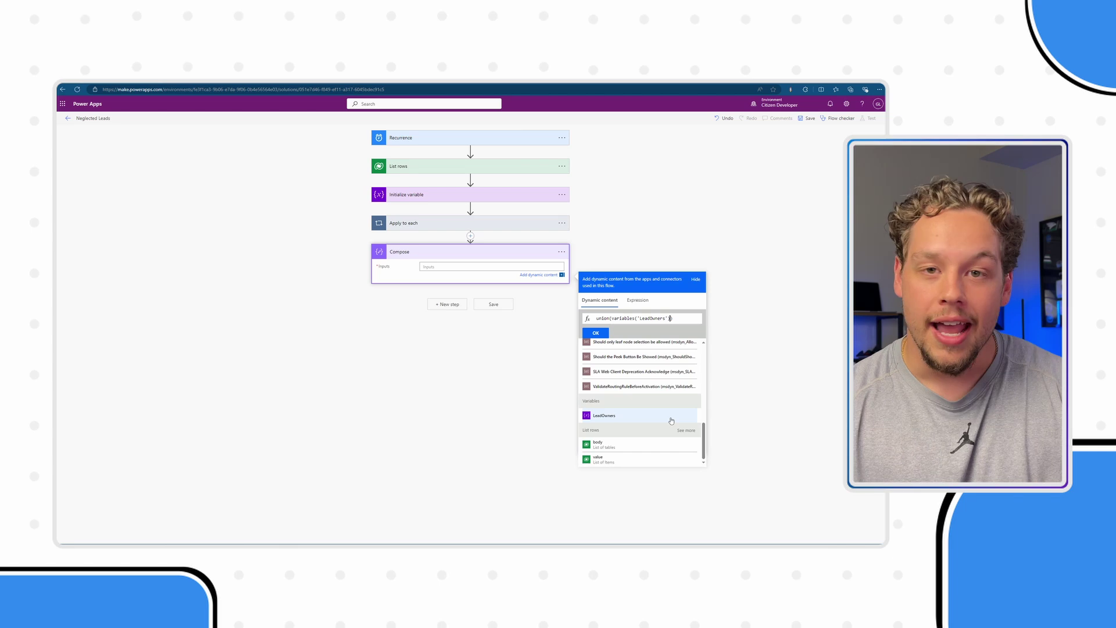
{"action": "type", "text": ","}
{"action": "left_click", "coordinate": [671, 420]}
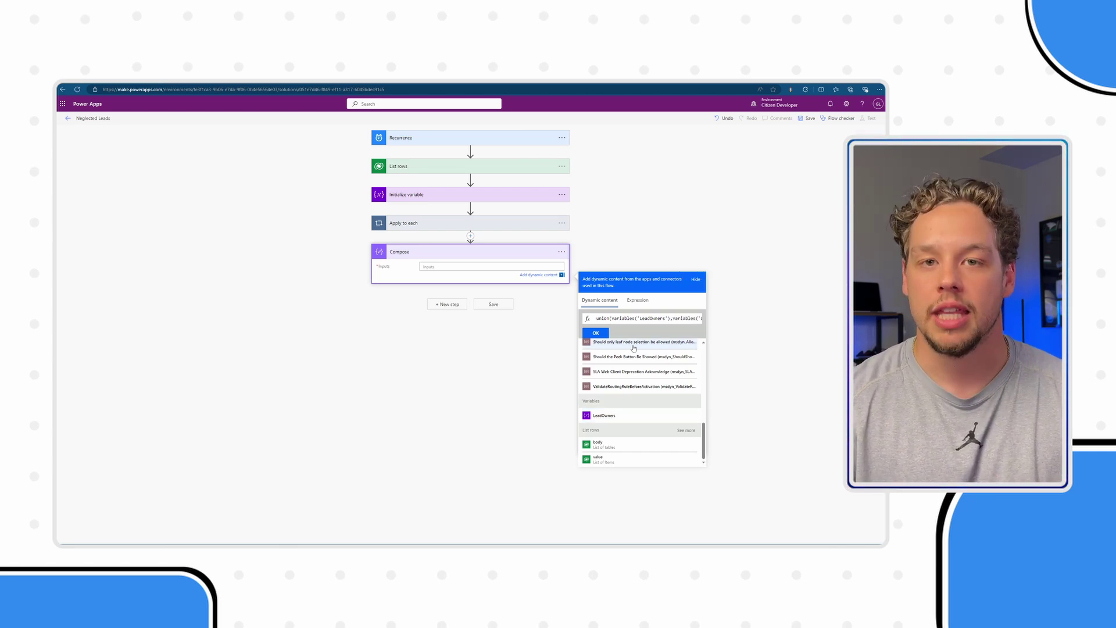
{"action": "left_click", "coordinate": [595, 333]}
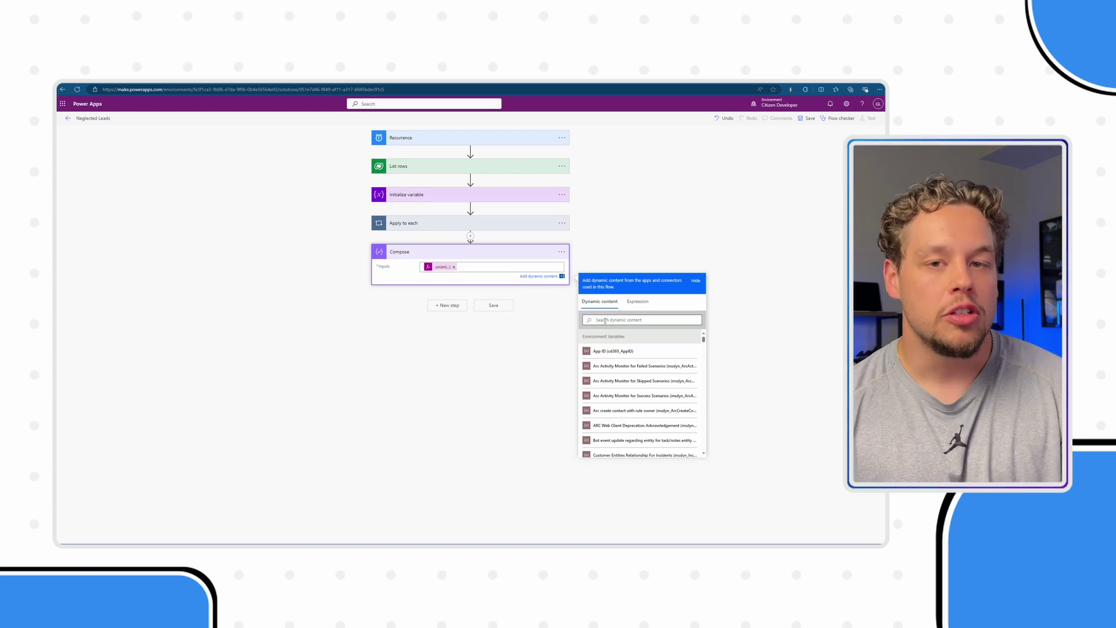
{"action": "left_click", "coordinate": [614, 263]}
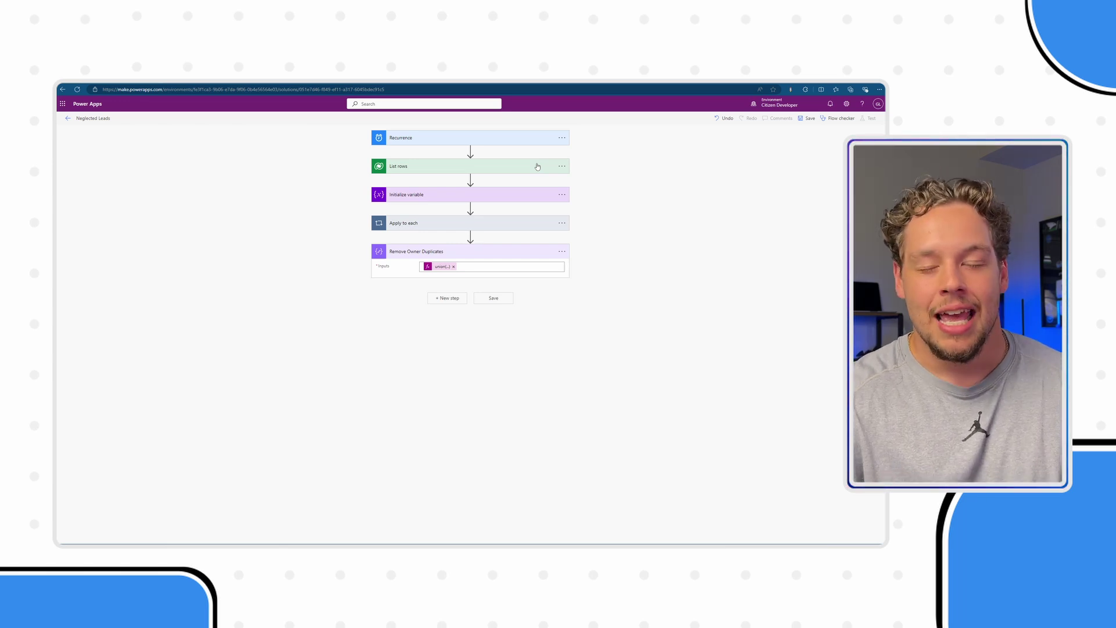
Step: Review the Initialize variable settings and the Apply to each loop with its Condition, and collapse all the action cards
{"action": "left_click", "coordinate": [535, 194]}
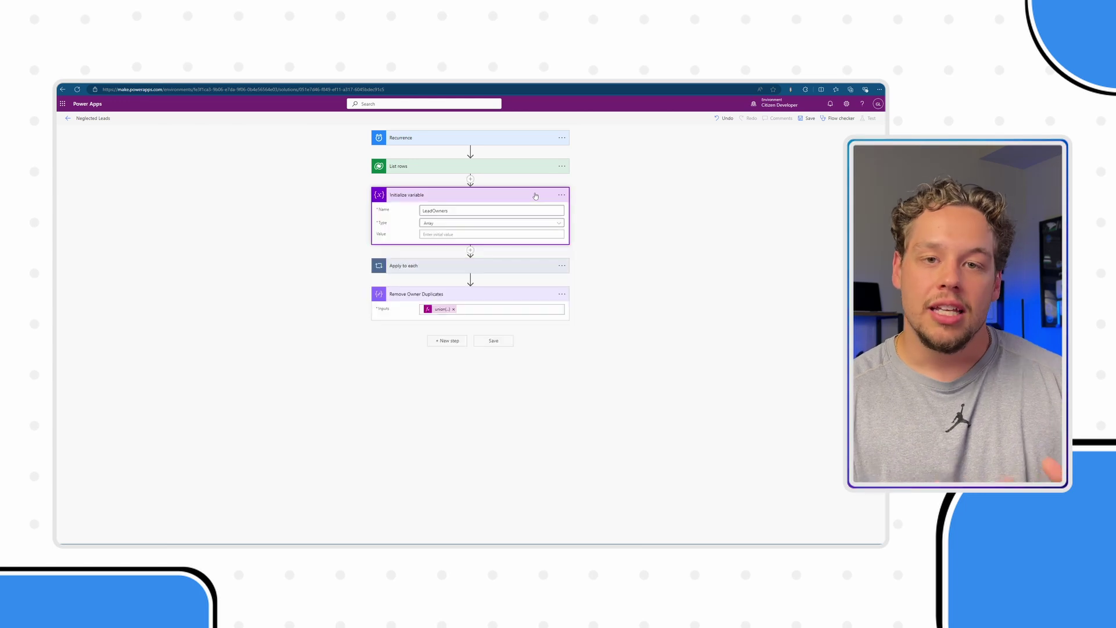
{"action": "left_click", "coordinate": [536, 268]}
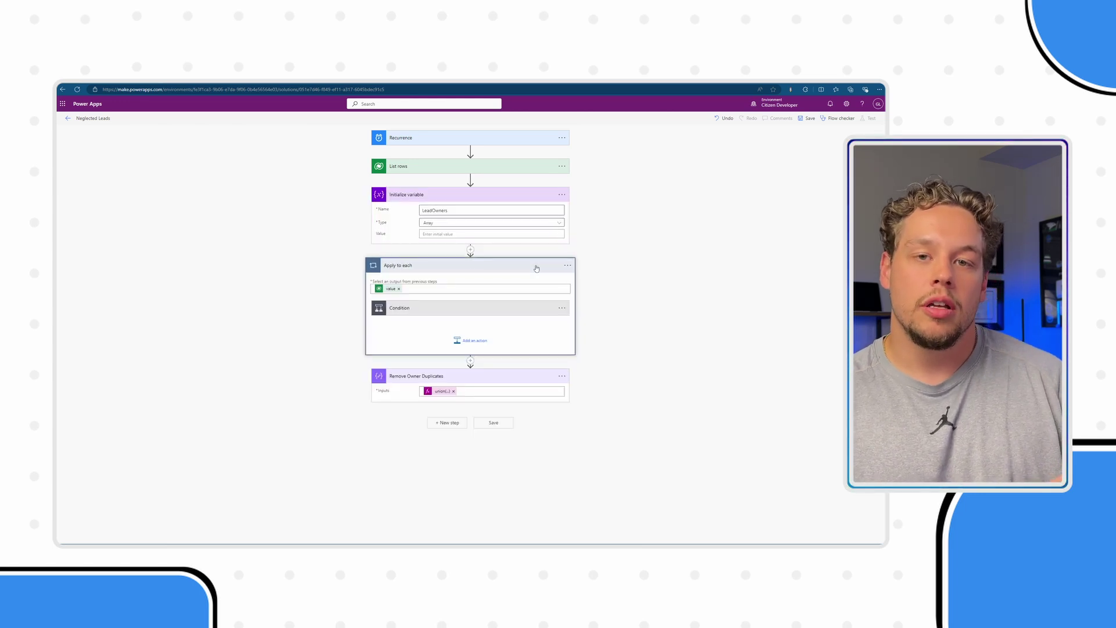
{"action": "left_click", "coordinate": [548, 308]}
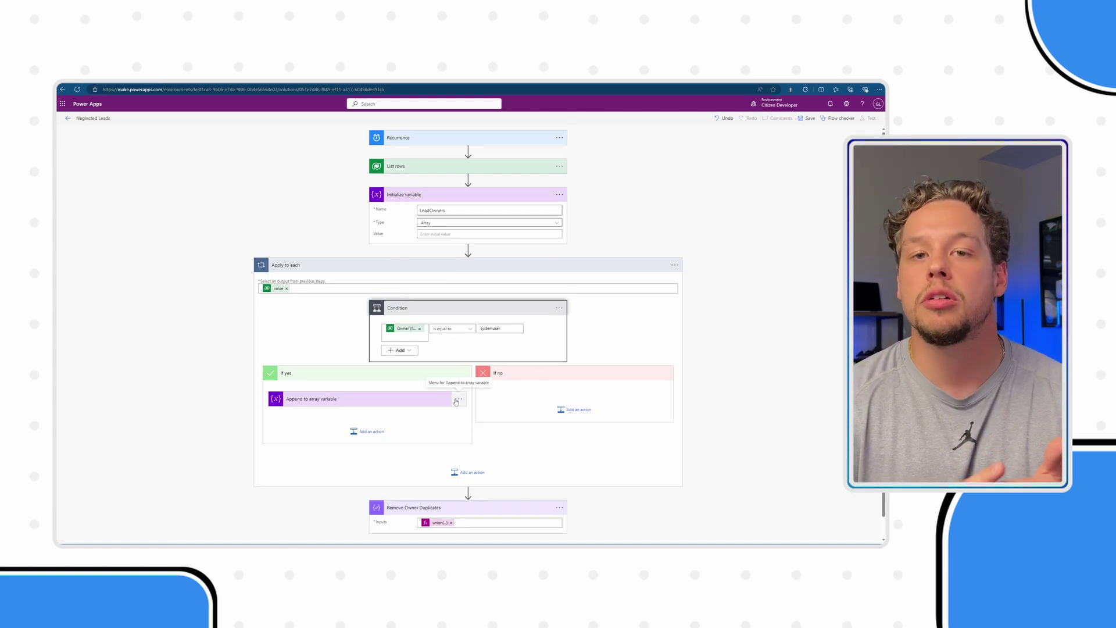
{"action": "left_click", "coordinate": [487, 266]}
{"action": "left_click", "coordinate": [496, 194]}
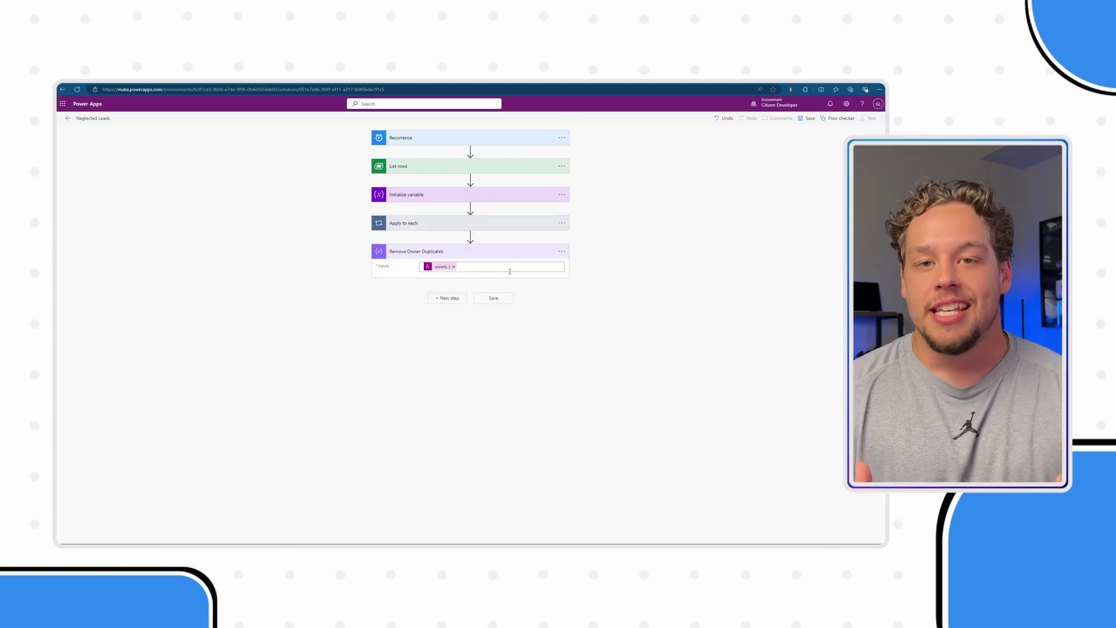
{"action": "left_click", "coordinate": [508, 252]}
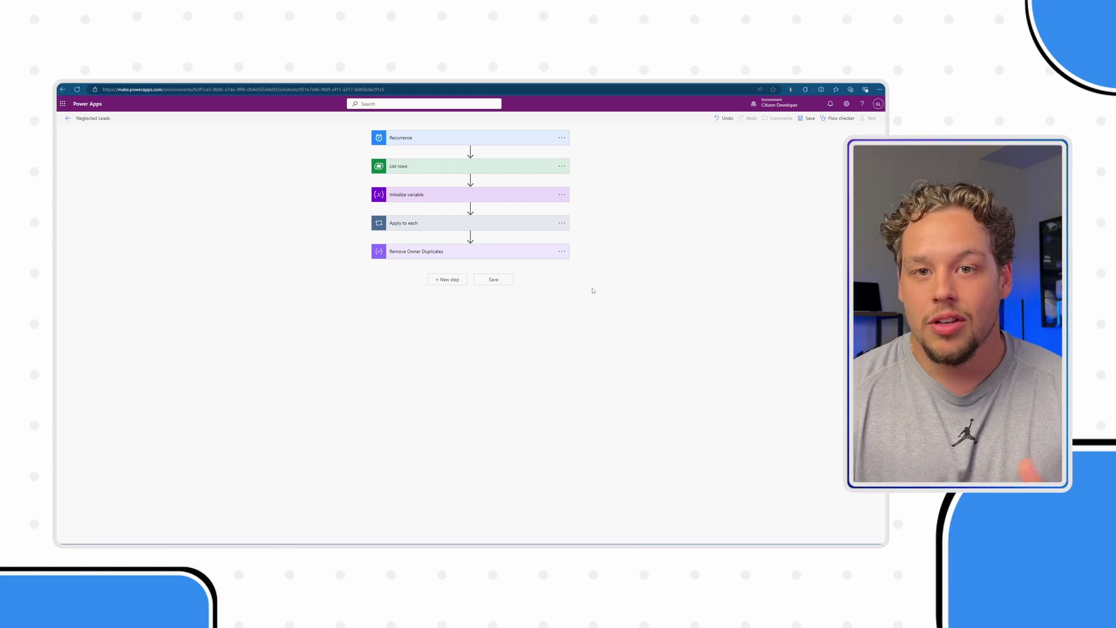
Step: Add a second Apply to each loop after Remove Owner Duplicates, looping over that action's Outputs
{"action": "left_click", "coordinate": [462, 280]}
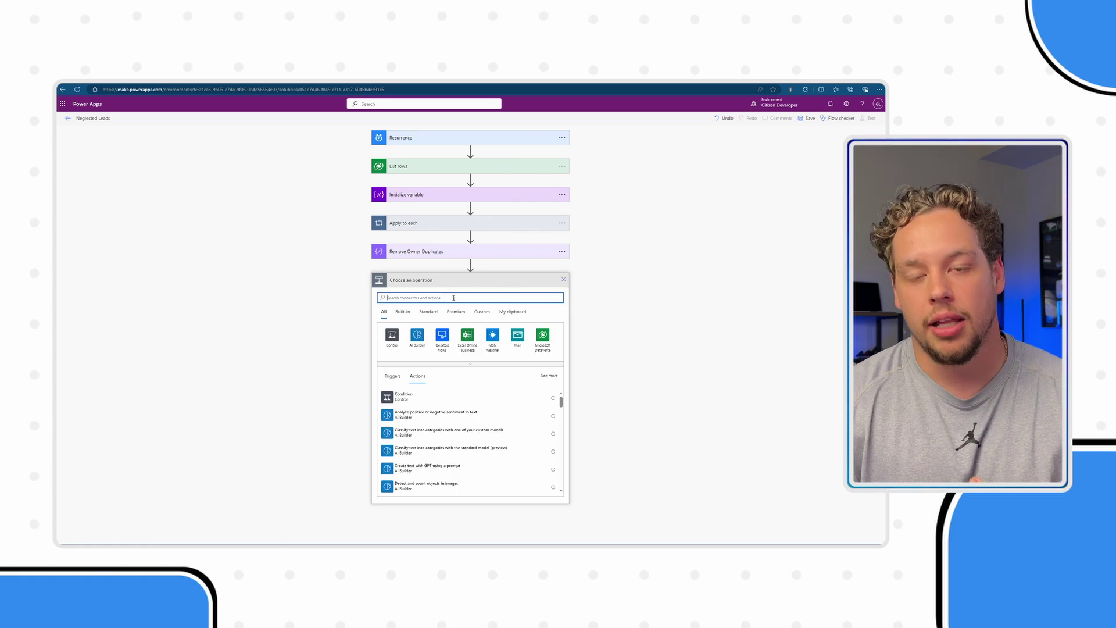
{"action": "left_click", "coordinate": [394, 342]}
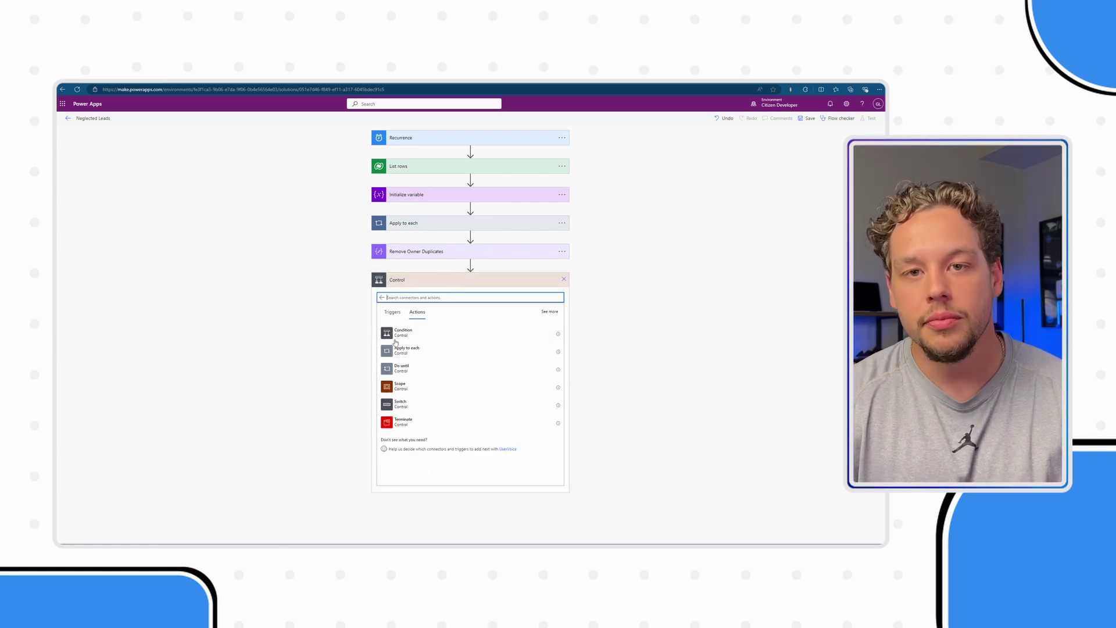
{"action": "left_click", "coordinate": [401, 353]}
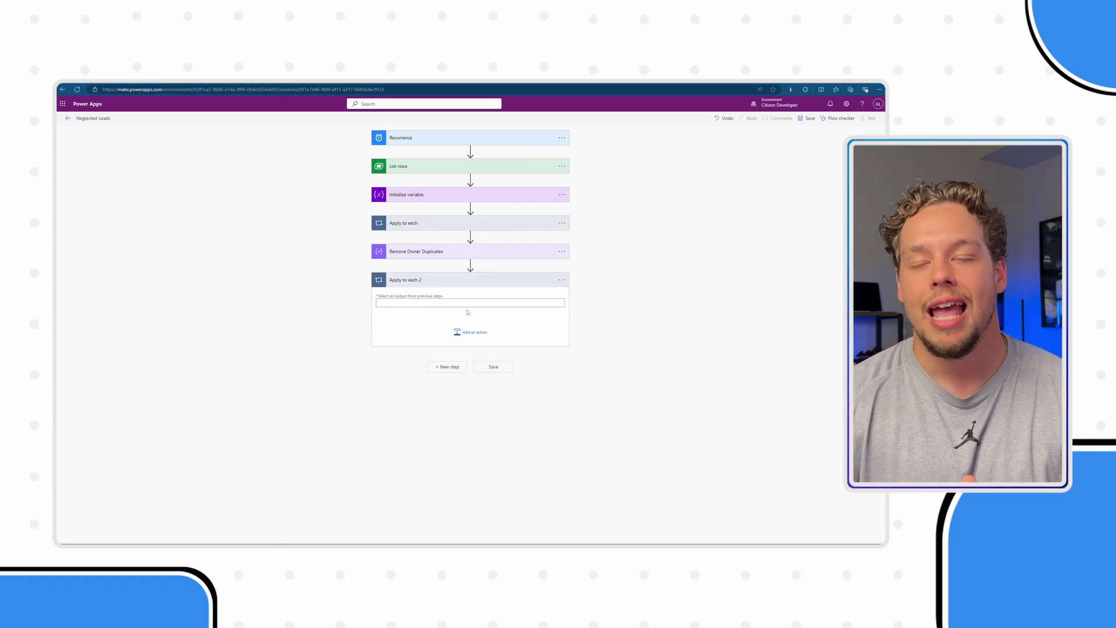
{"action": "left_click_drag", "start_coordinate": [704, 375], "coordinate": [704, 386]}
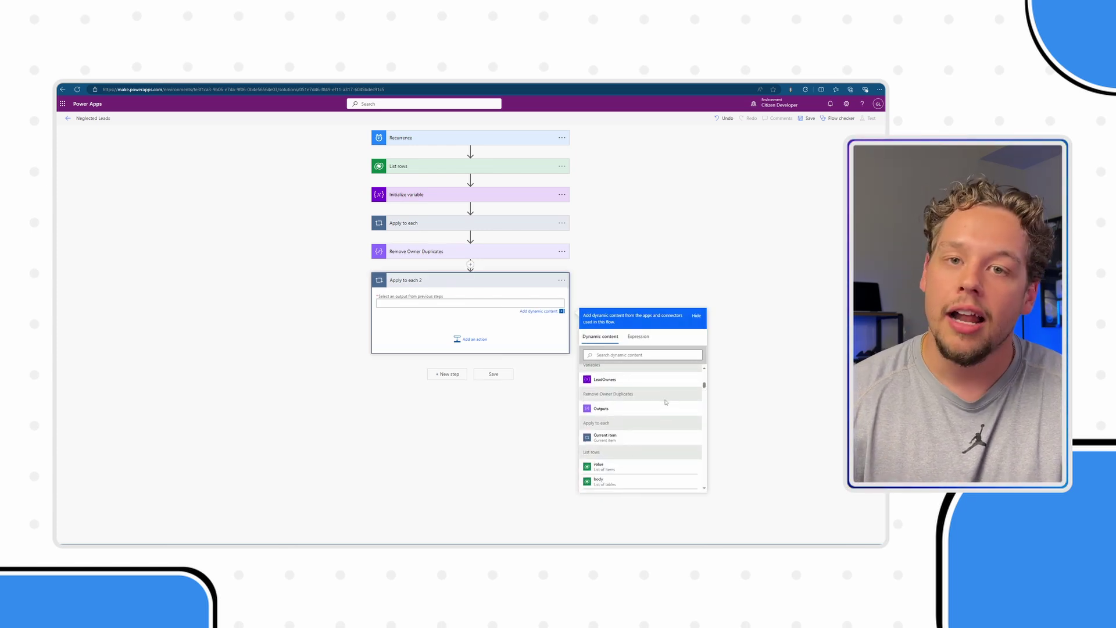
{"action": "left_click", "coordinate": [624, 410]}
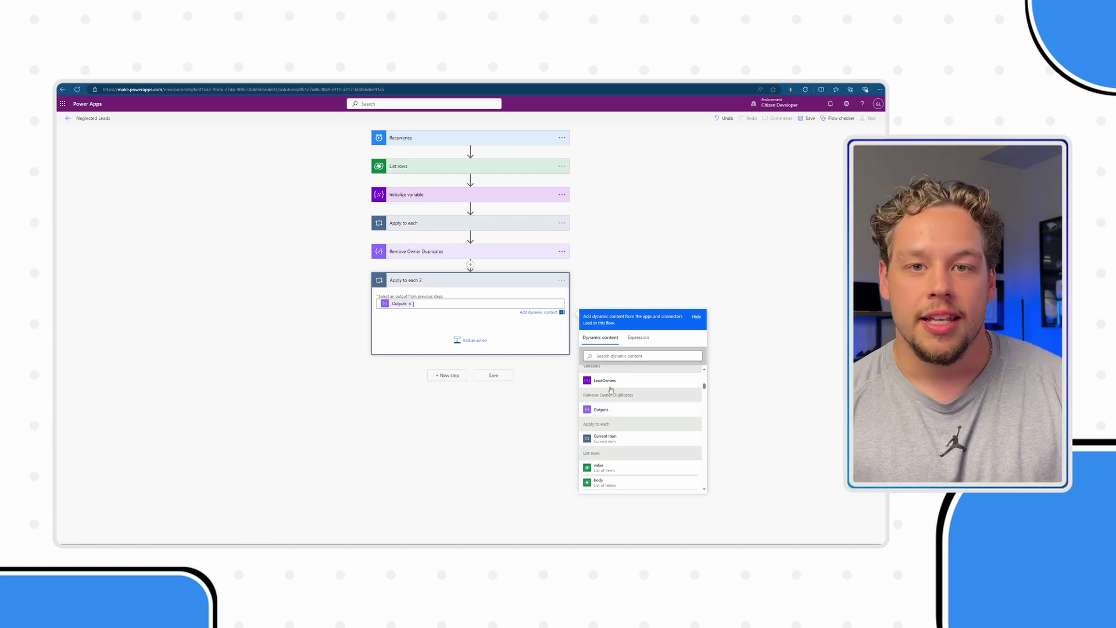
Step: Rename the second Apply to each loop to For Each Final Owner
{"action": "left_click", "coordinate": [562, 280]}
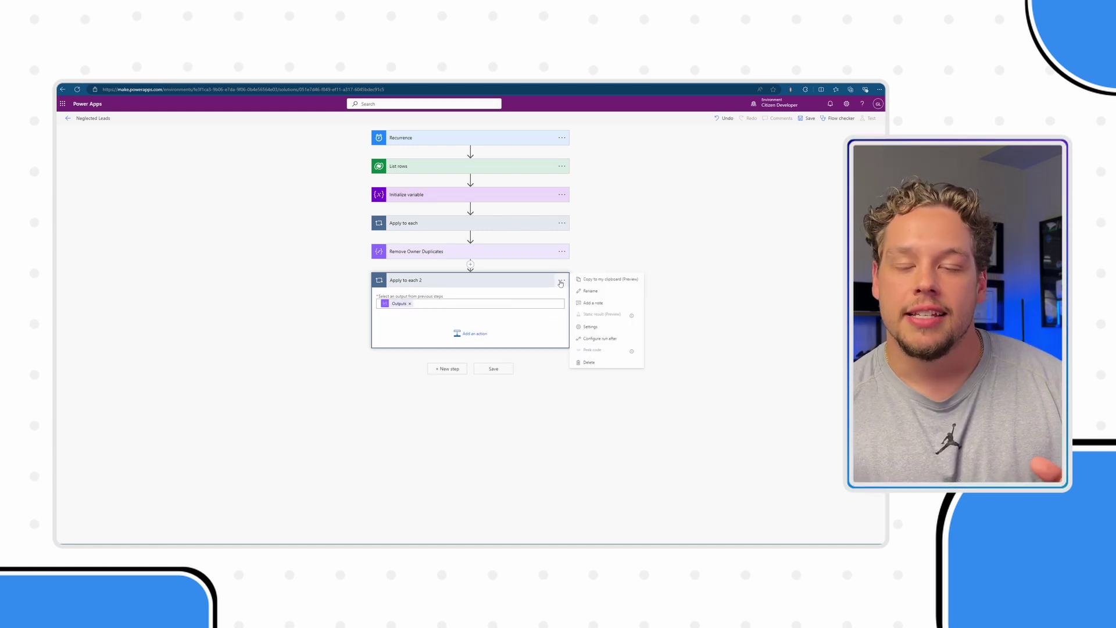
{"action": "left_click", "coordinate": [590, 291]}
{"action": "type", "text": "Fo"}
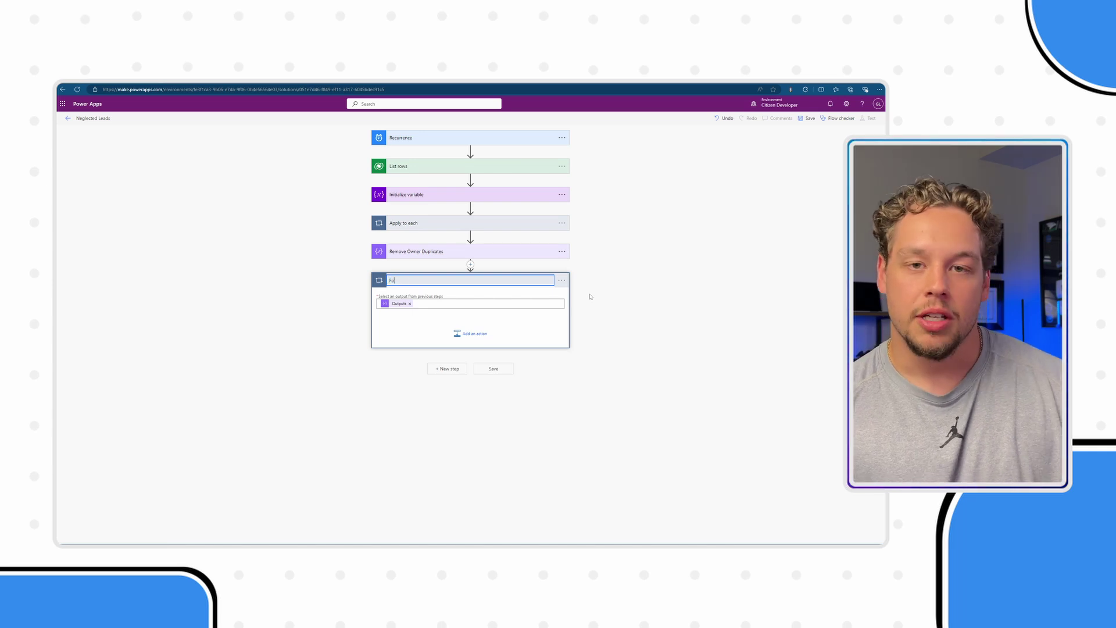
{"action": "type", "text": "r Each Firal L"}
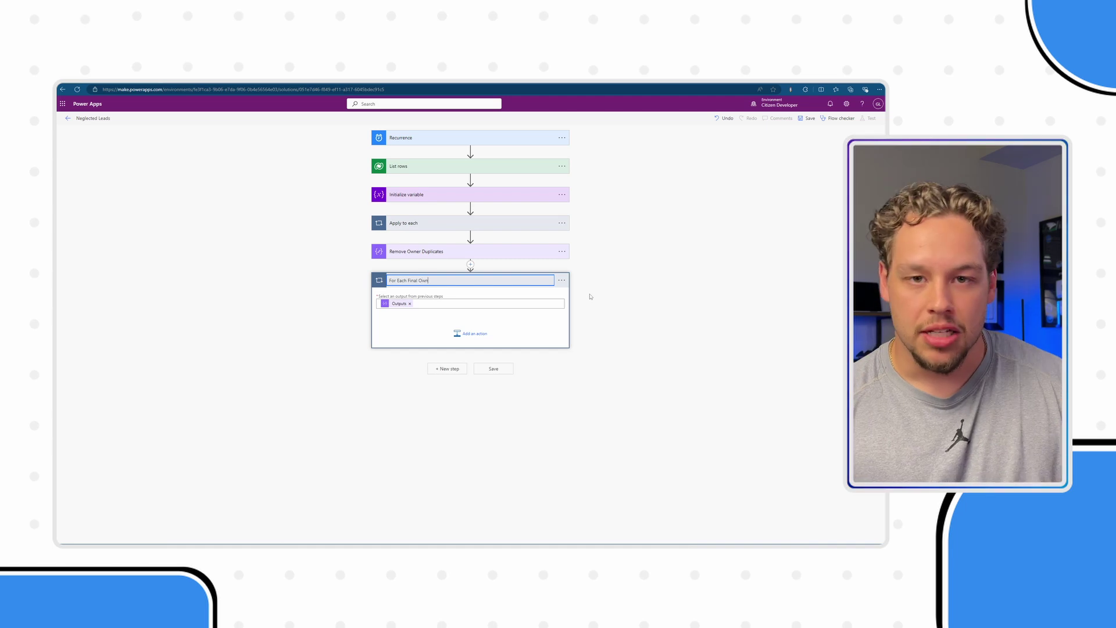
{"action": "type", "text": "wner"}
{"action": "key", "text": "Return"}
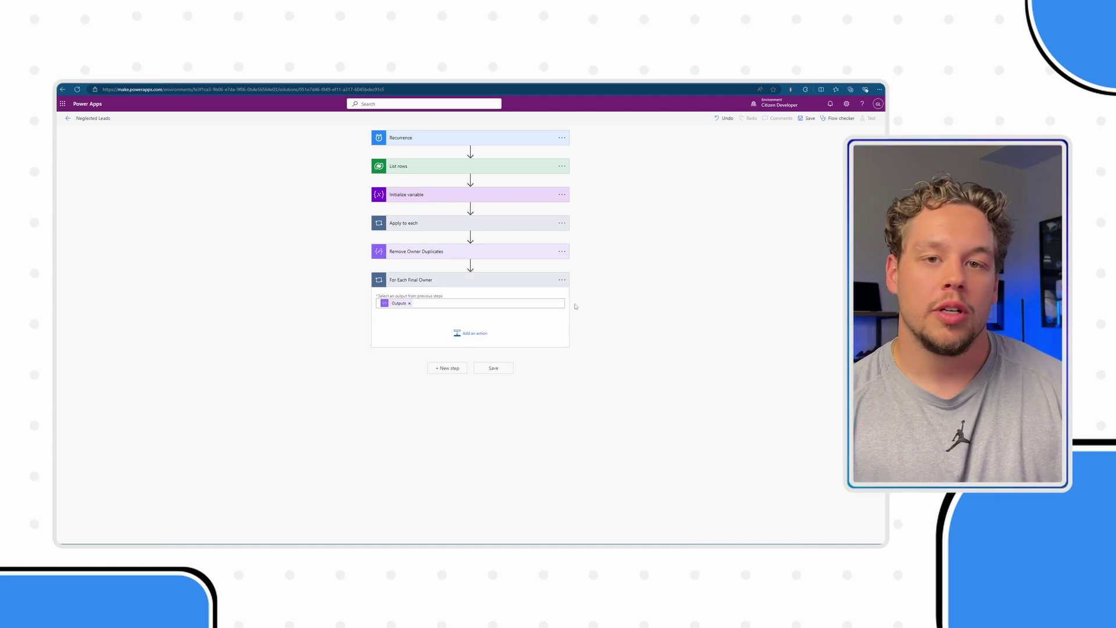
Step: Add the Office 365 Outlook action Send an email (V2) inside the For Each Final Owner loop
{"action": "left_click", "coordinate": [473, 333]}
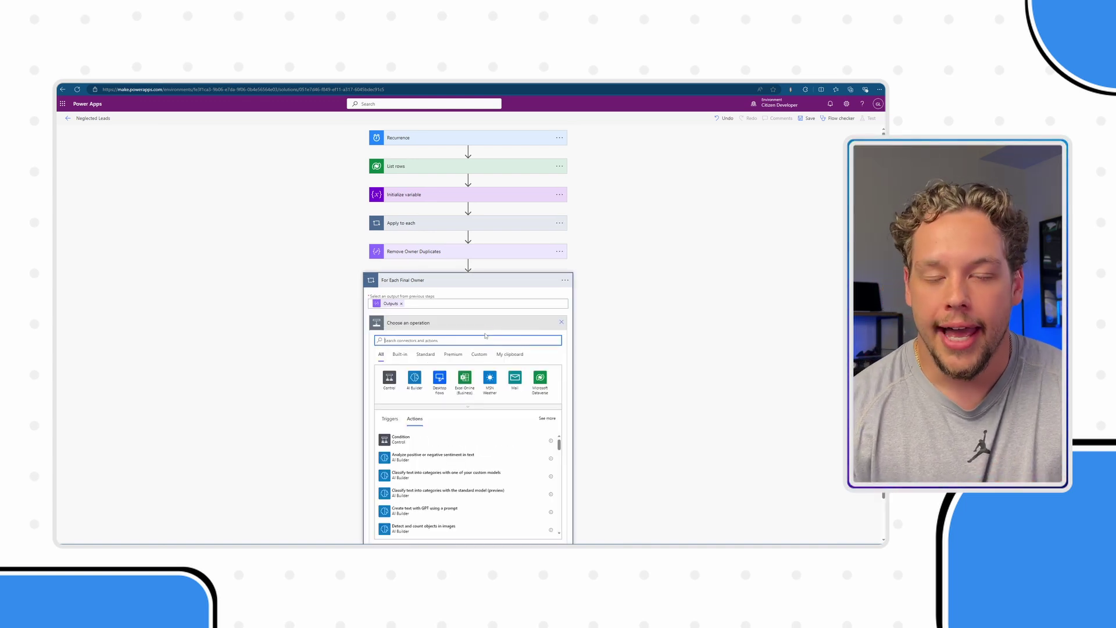
{"action": "type", "text": "Send"}
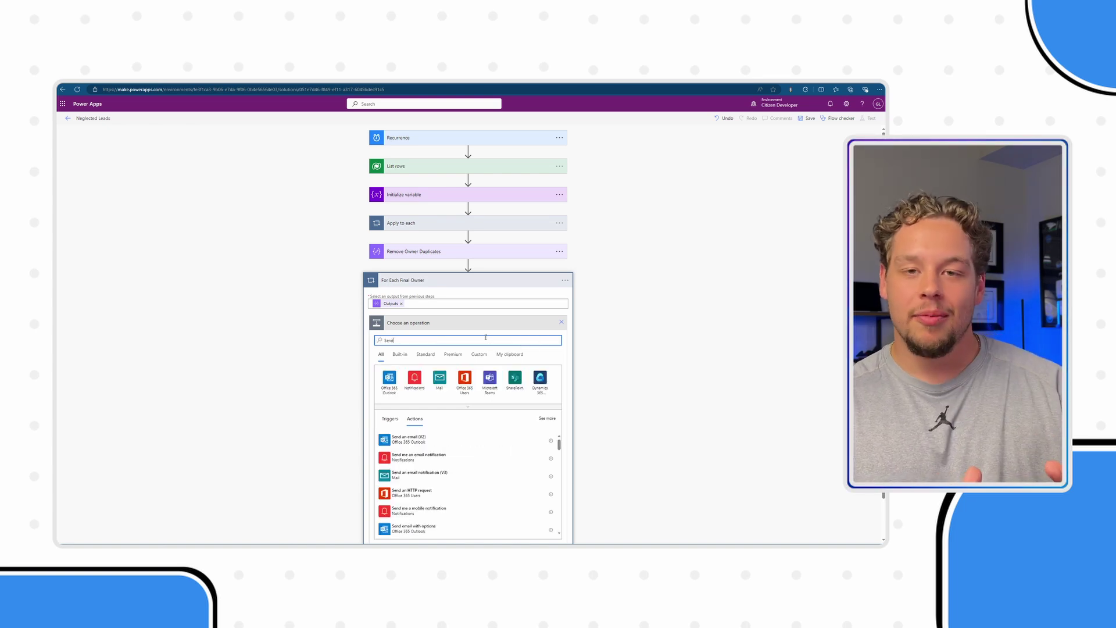
{"action": "left_click", "coordinate": [442, 441]}
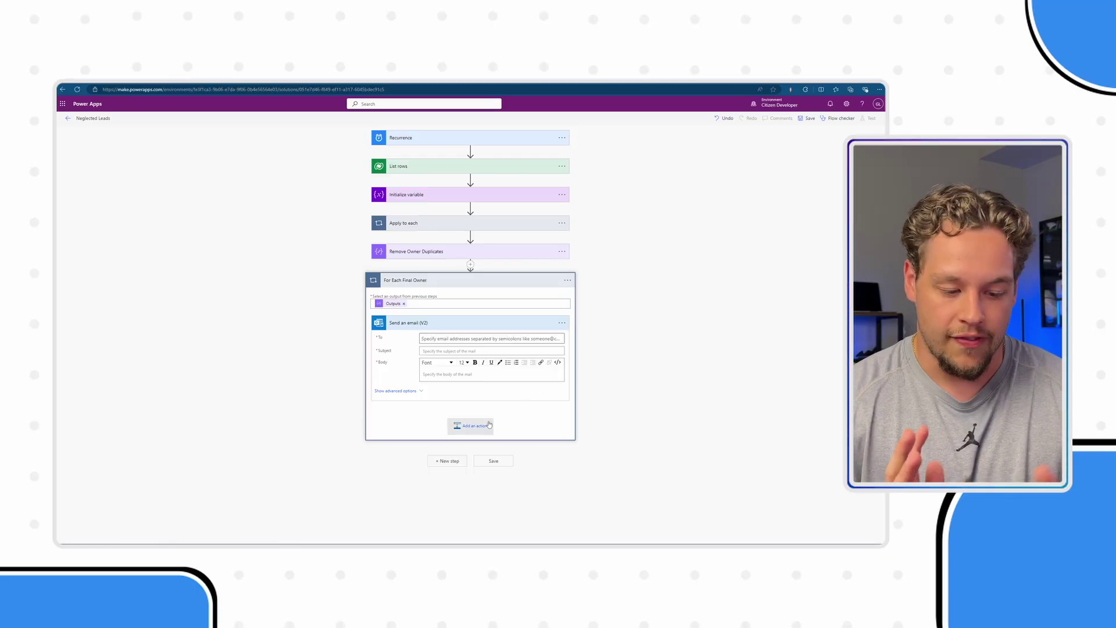
Step: Add a Microsoft Dataverse Get a row by ID action to the For Each Final Owner loop and place it before Send an email (V2)
{"action": "left_click", "coordinate": [471, 425]}
{"action": "left_click", "coordinate": [540, 408]}
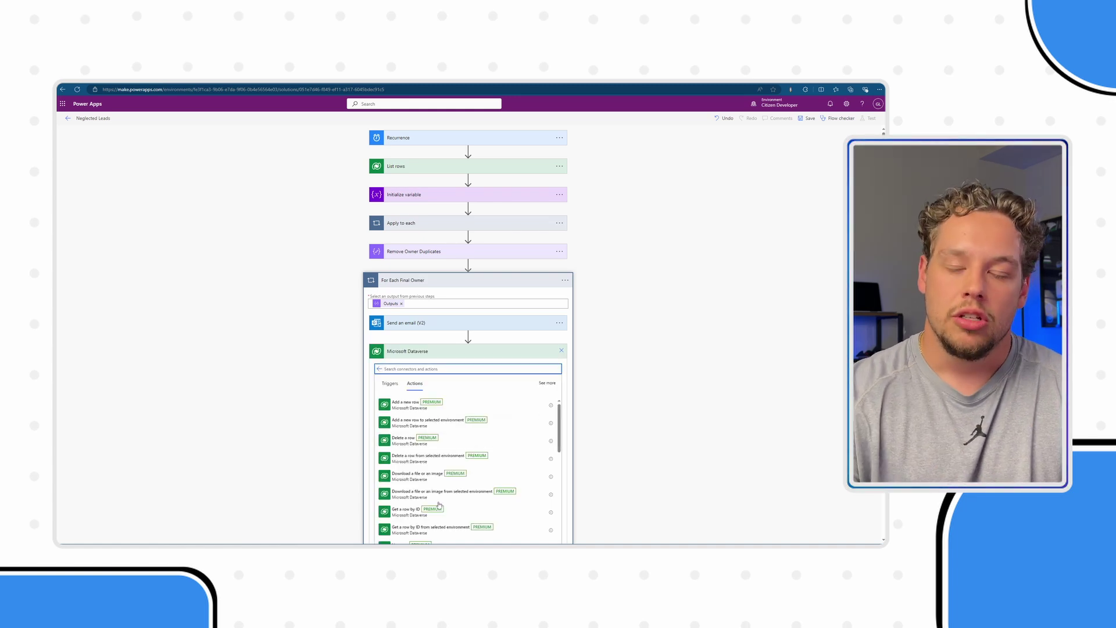
{"action": "left_click", "coordinate": [437, 513]}
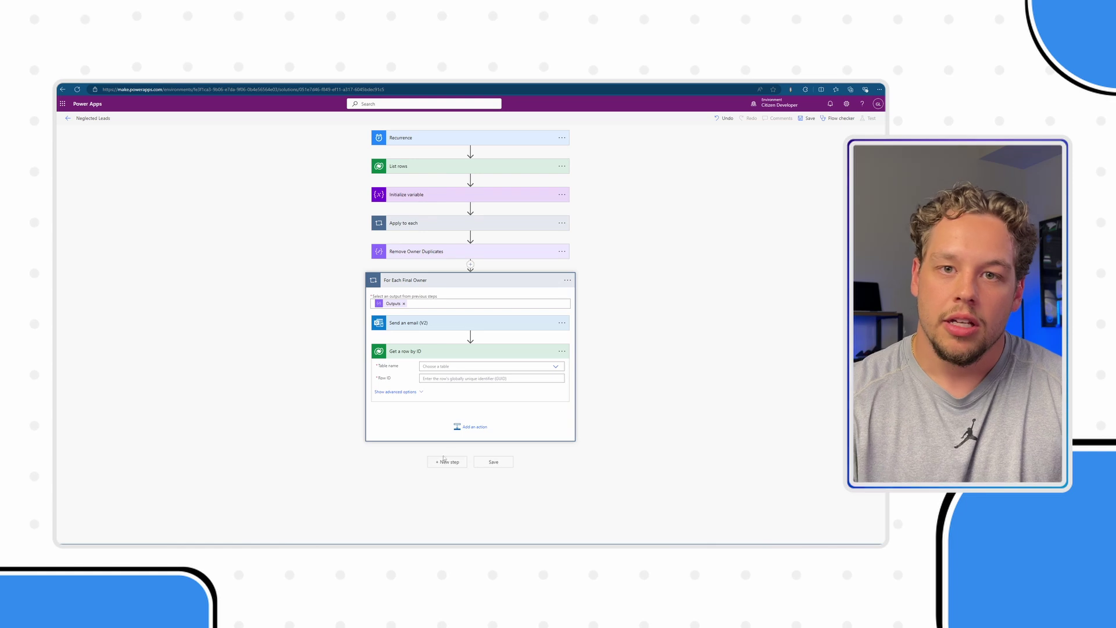
{"action": "left_click_drag", "start_coordinate": [461, 328], "coordinate": [459, 410]}
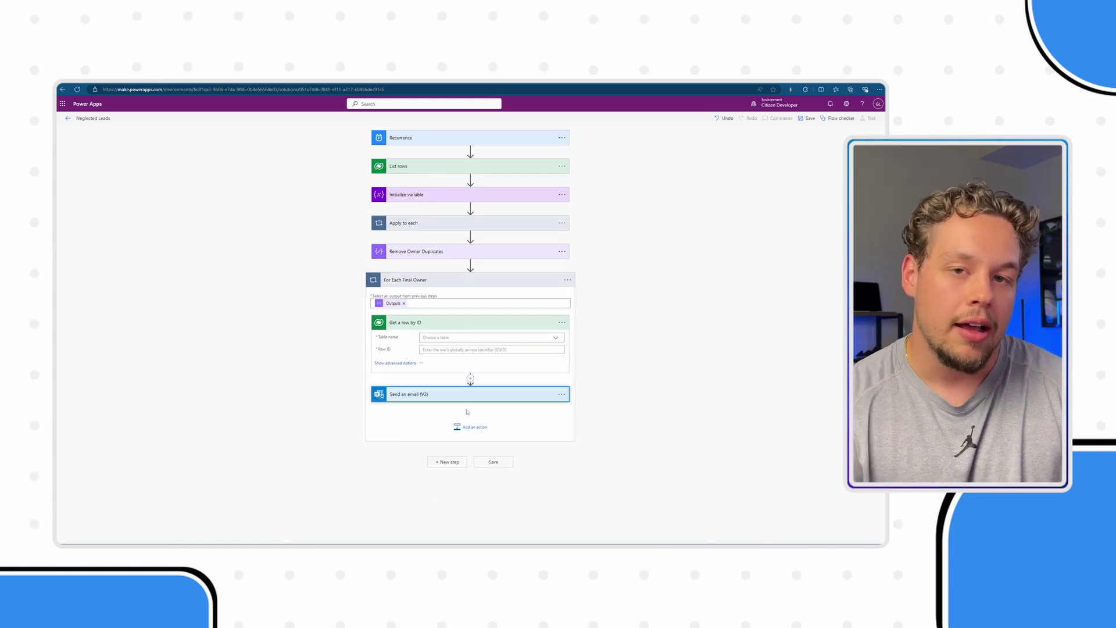
Step: Set Get a row by ID to the Users table with the For Each Final Owner loop's Current item as the Row ID
{"action": "left_click", "coordinate": [478, 339]}
{"action": "type", "text": "Users"}
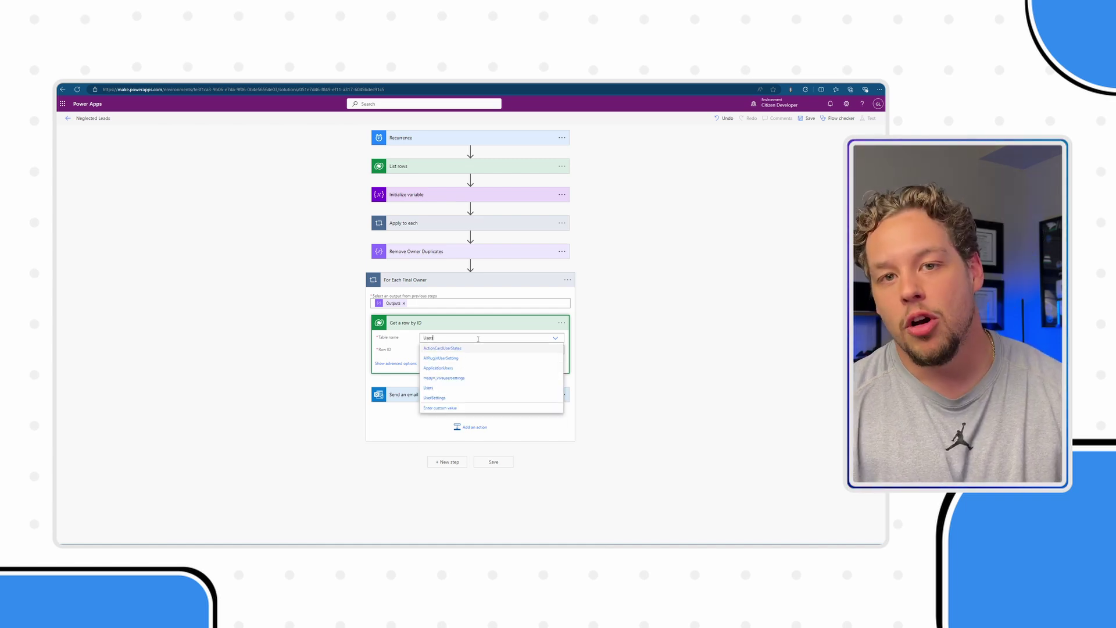
{"action": "left_click", "coordinate": [449, 388]}
{"action": "left_click", "coordinate": [457, 351]}
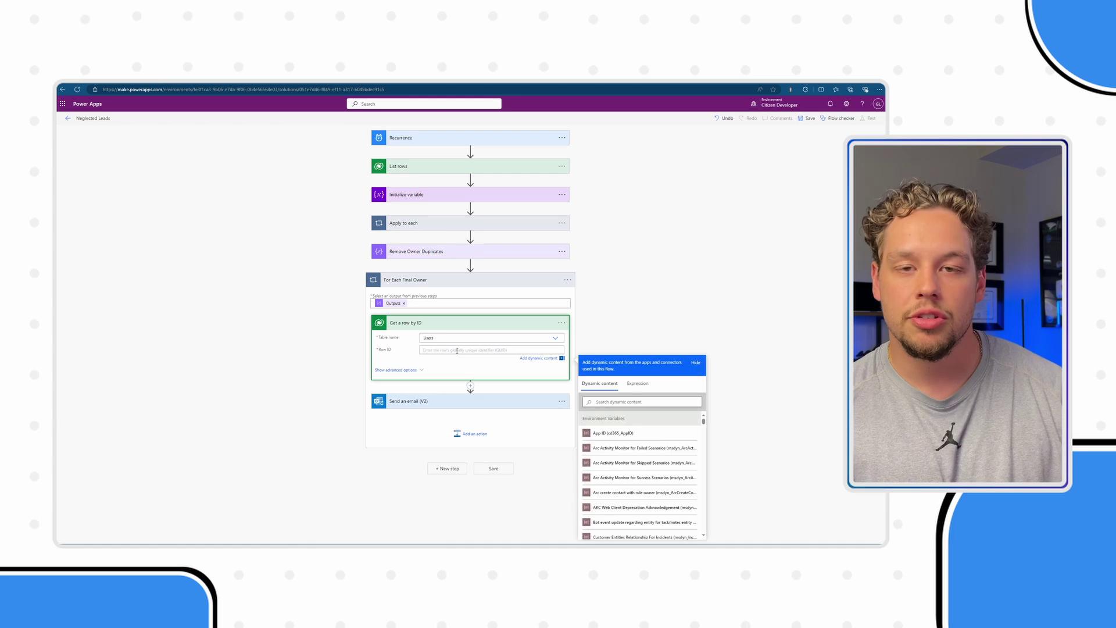
{"action": "left_click", "coordinate": [694, 402]}
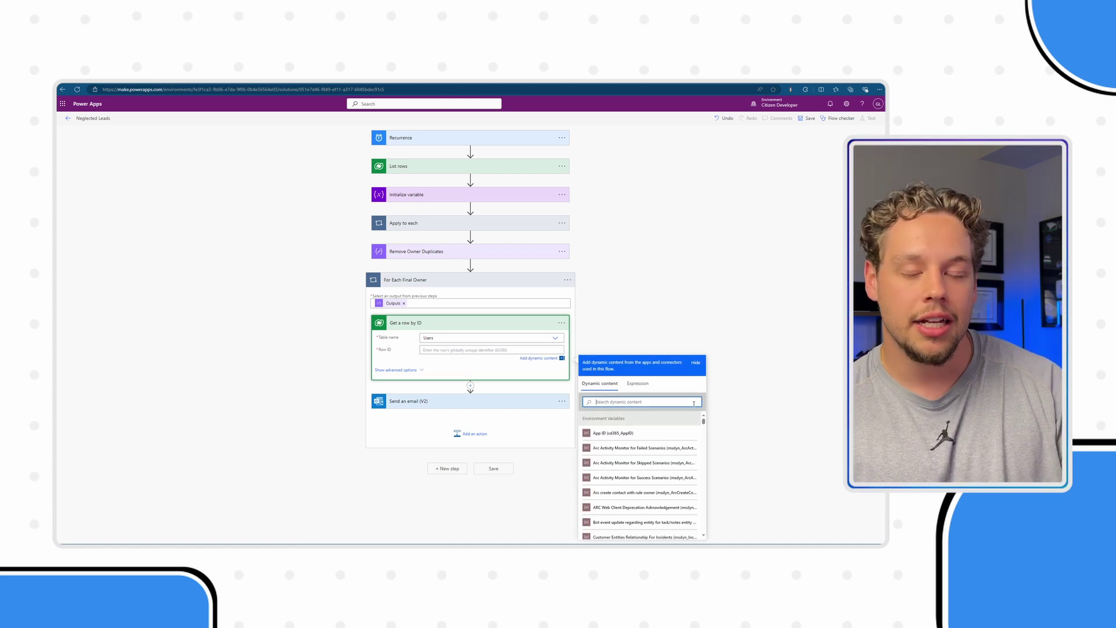
{"action": "type", "text": "current"}
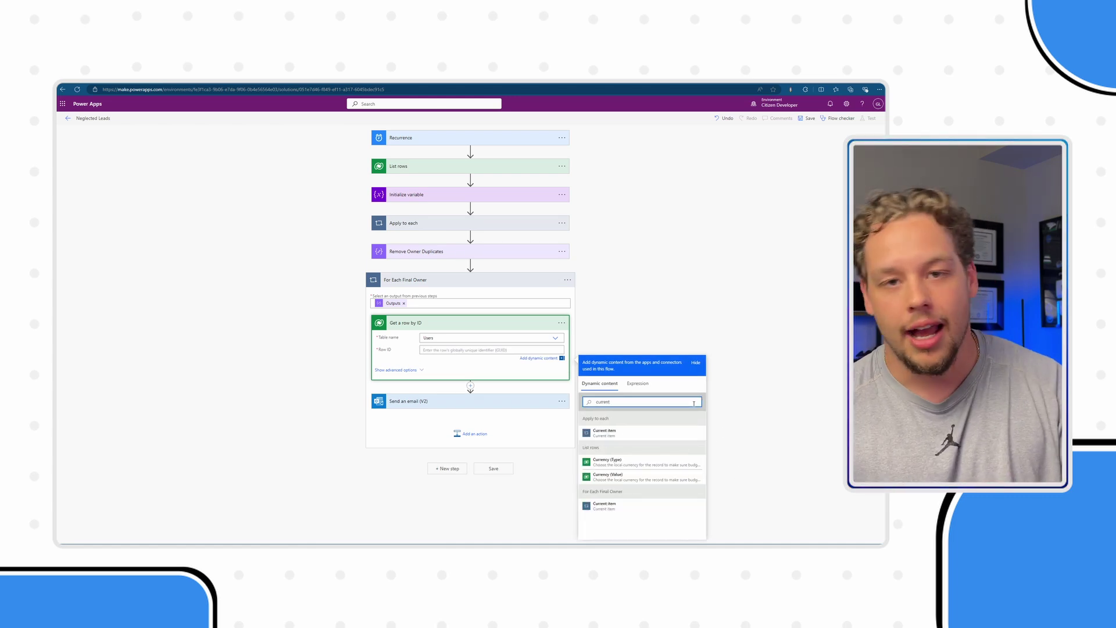
{"action": "left_click", "coordinate": [622, 505]}
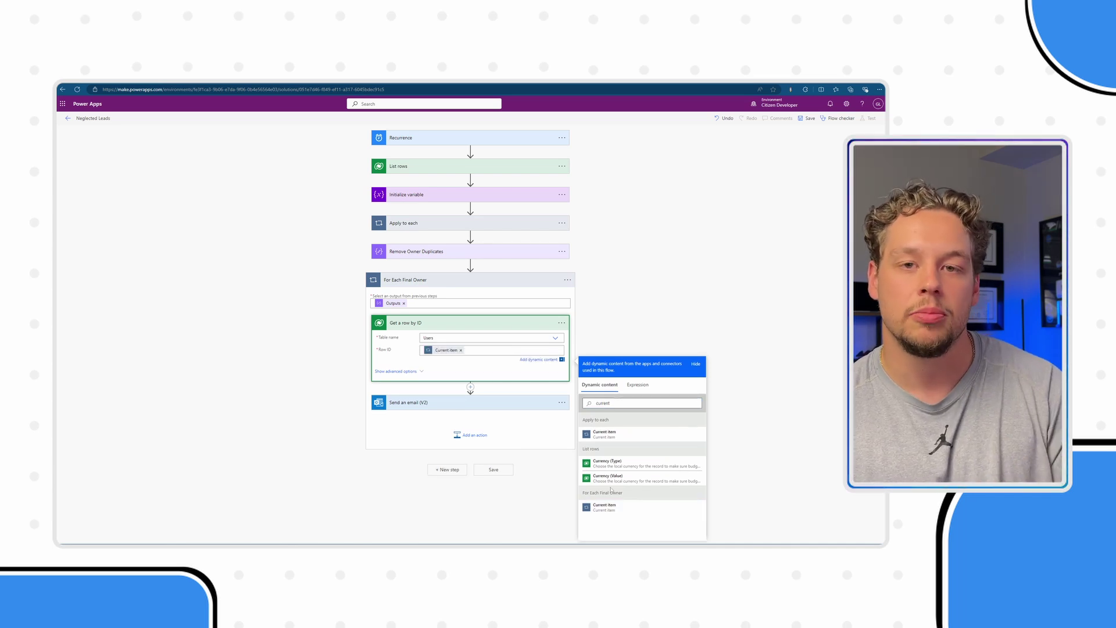
Step: Limit the columns returned by Get a row by ID to internalemailaddress
{"action": "left_click", "coordinate": [407, 371]}
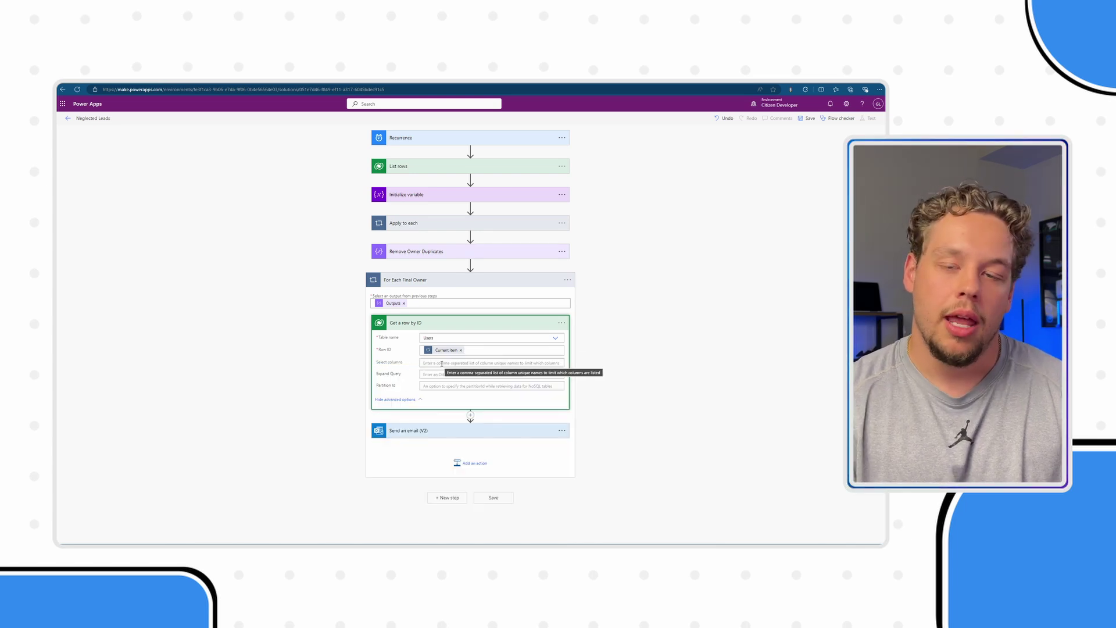
{"action": "left_click", "coordinate": [442, 364]}
{"action": "type", "text": "internalemailaddress"}
{"action": "left_click", "coordinate": [819, 386]}
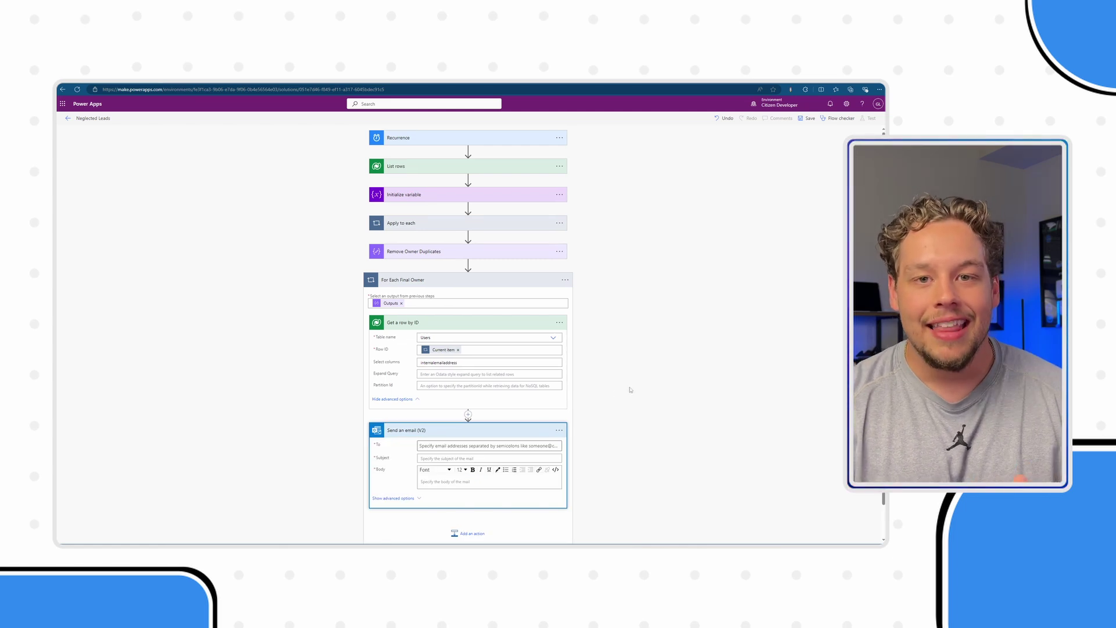
Step: Set the recipient of Send an email (V2) to Primary Email from Get a row by ID
{"action": "scroll", "coordinate": [630, 390], "scroll_direction": "down", "scroll_amount": 1}
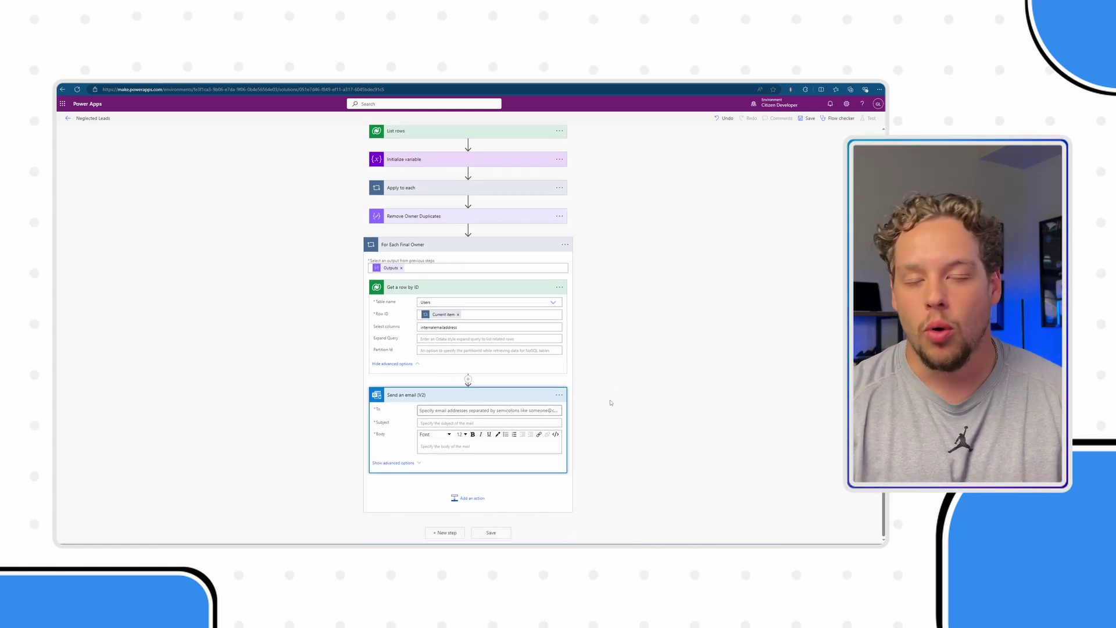
{"action": "left_click", "coordinate": [524, 411]}
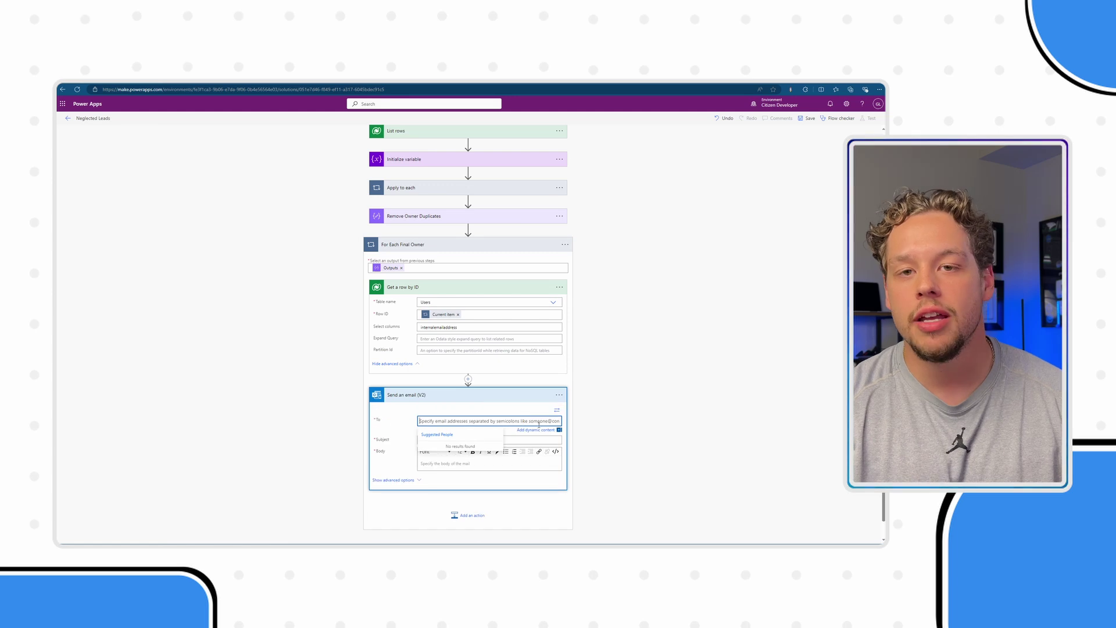
{"action": "left_click", "coordinate": [535, 430]}
{"action": "scroll", "coordinate": [739, 410], "scroll_direction": "down", "scroll_amount": 2}
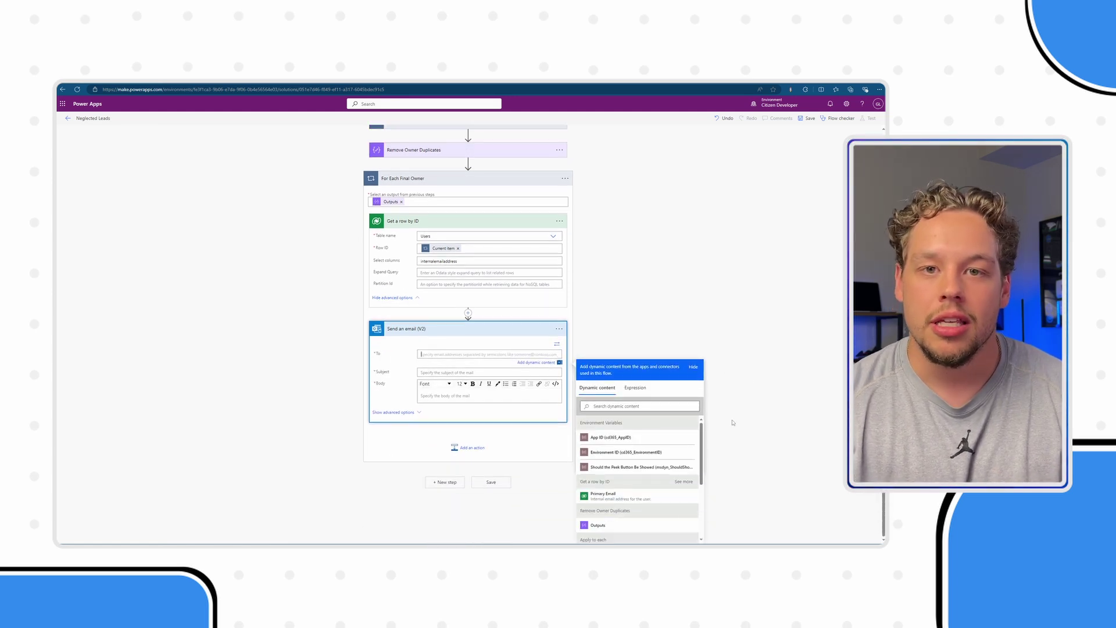
{"action": "left_click", "coordinate": [617, 498]}
Step: Set the email's subject to "Check out your Neglected Leads"
{"action": "left_click", "coordinate": [520, 372]}
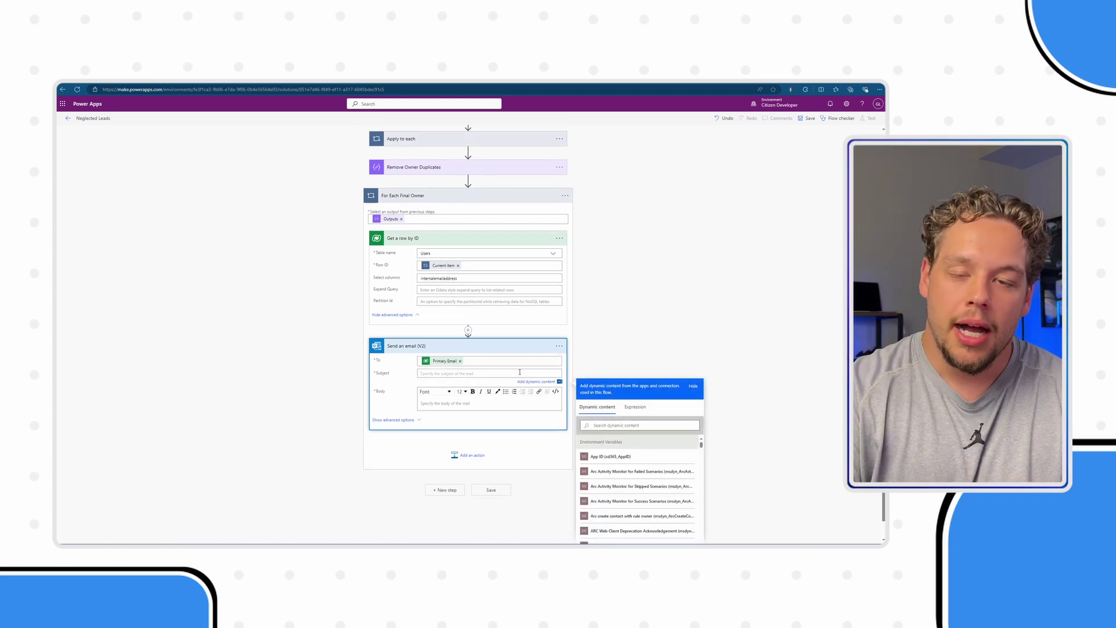
{"action": "type", "text": "Check out yo"}
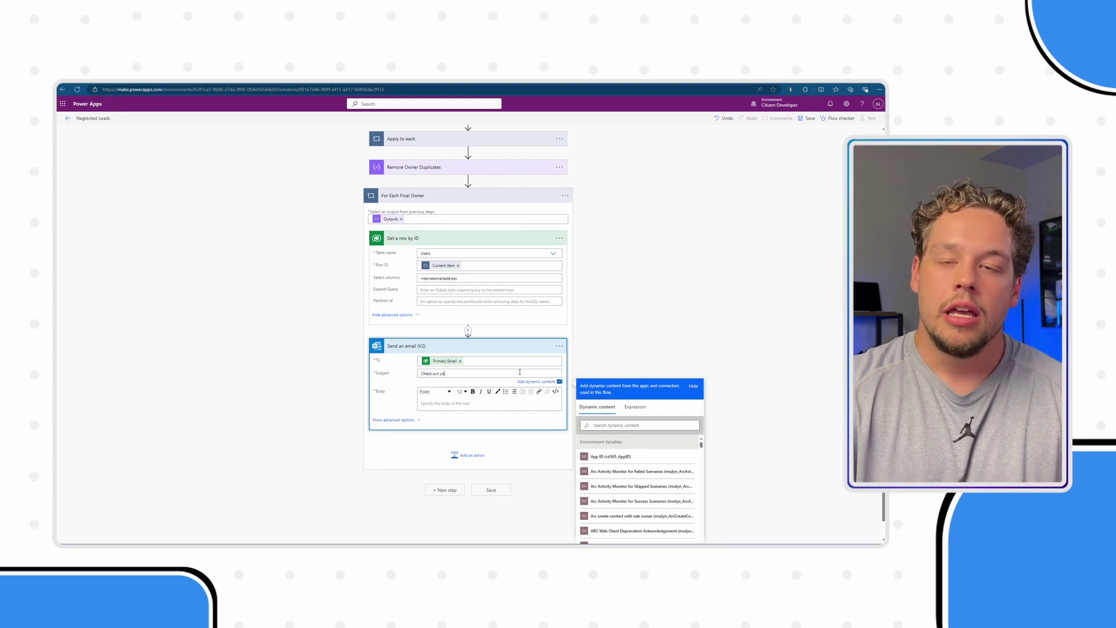
{"action": "type", "text": "ur Neglected L"}
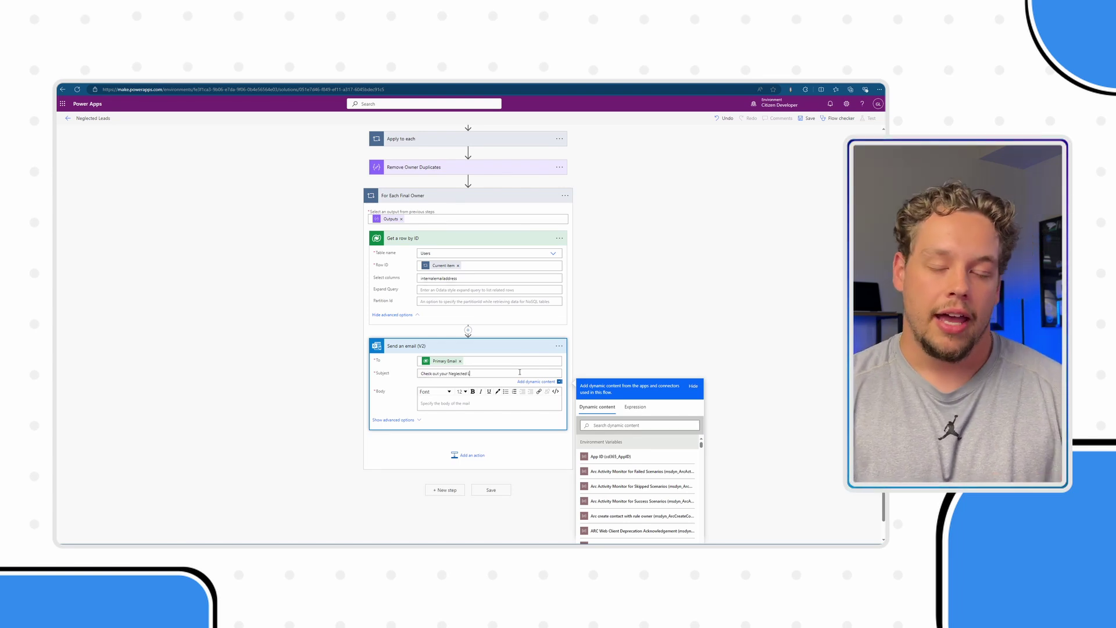
{"action": "type", "text": "eads"}
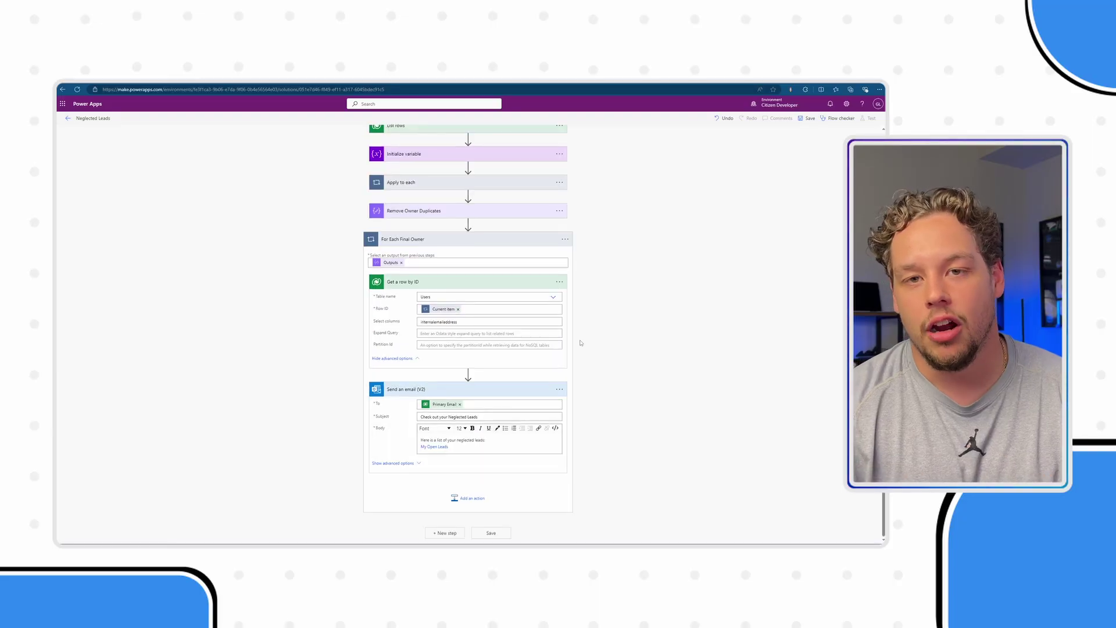
Step: Save the Neglected Leads flow, start a test run and open the run's results
{"action": "scroll", "coordinate": [580, 343], "scroll_direction": "up", "scroll_amount": 2}
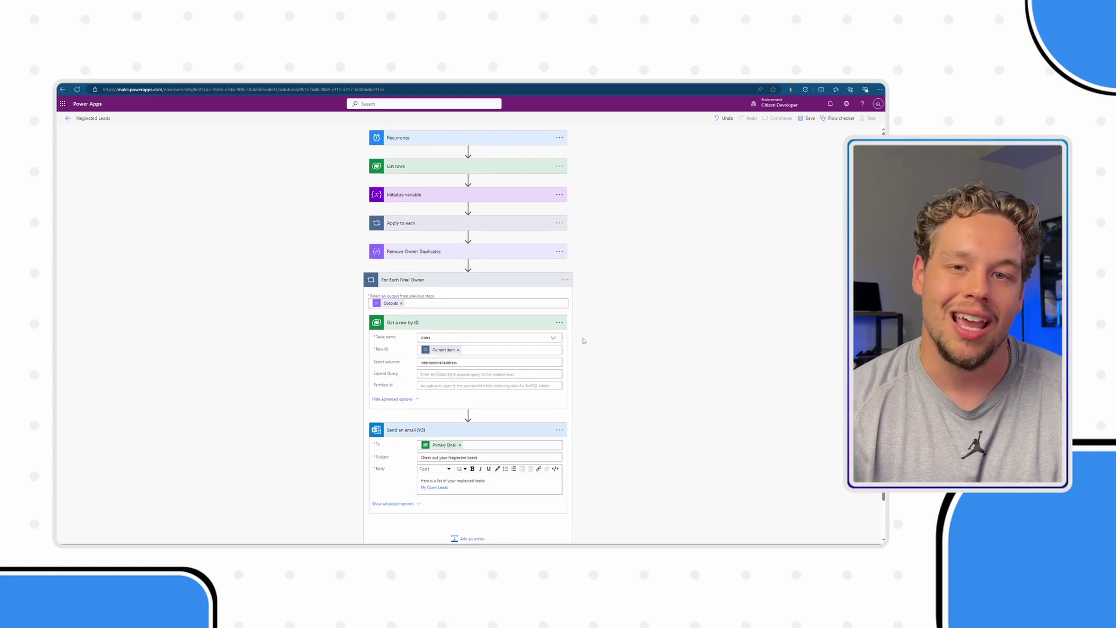
{"action": "left_click", "coordinate": [807, 118]}
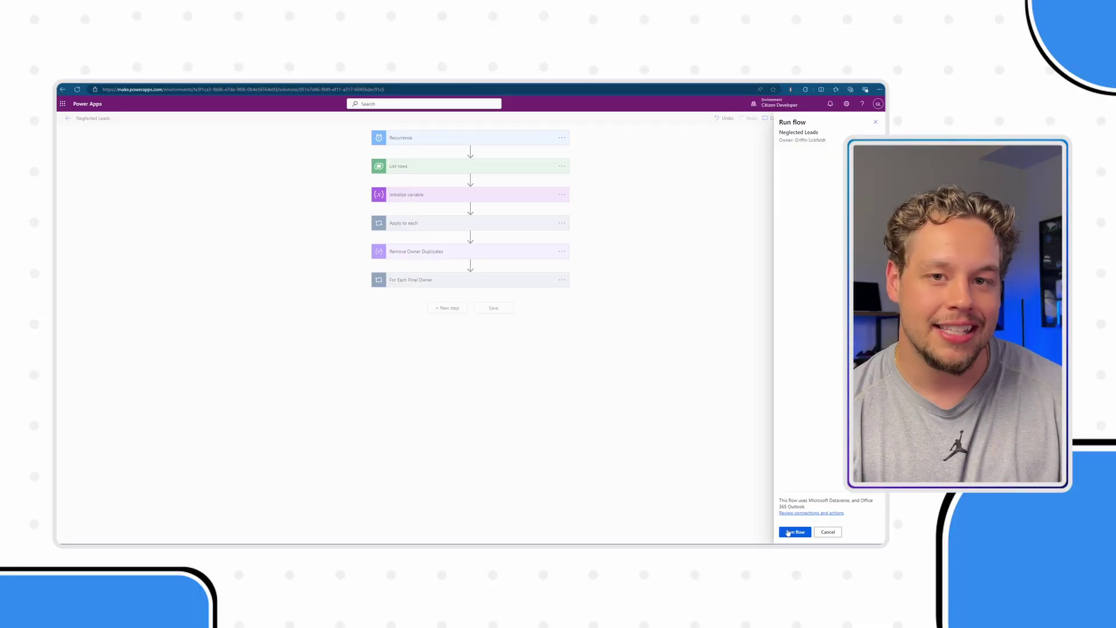
{"action": "left_click", "coordinate": [791, 531]}
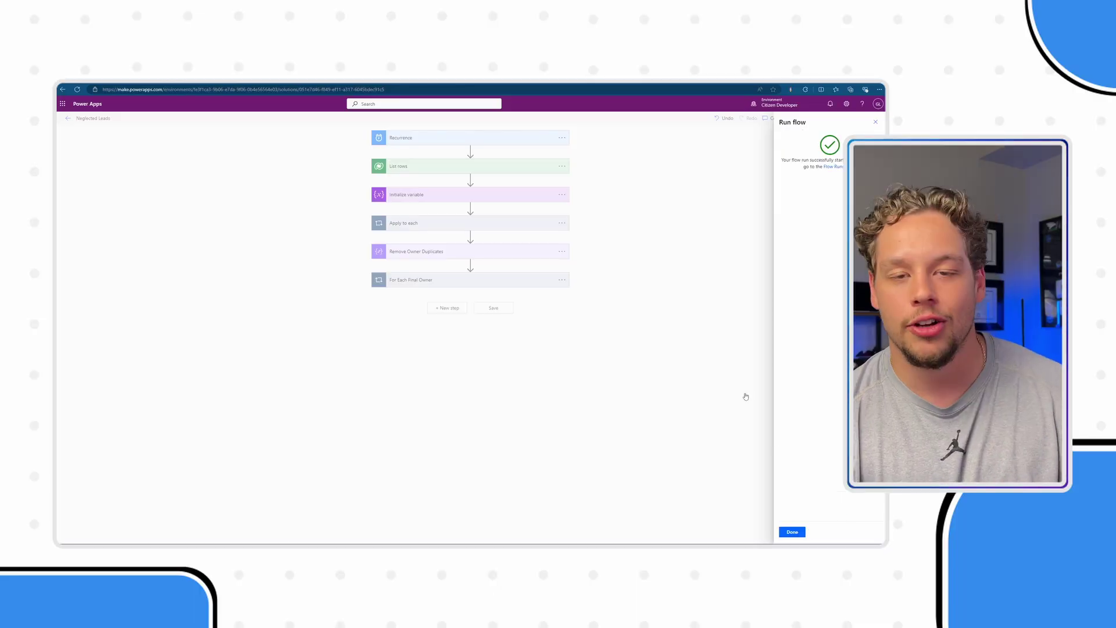
{"action": "left_click", "coordinate": [797, 533]}
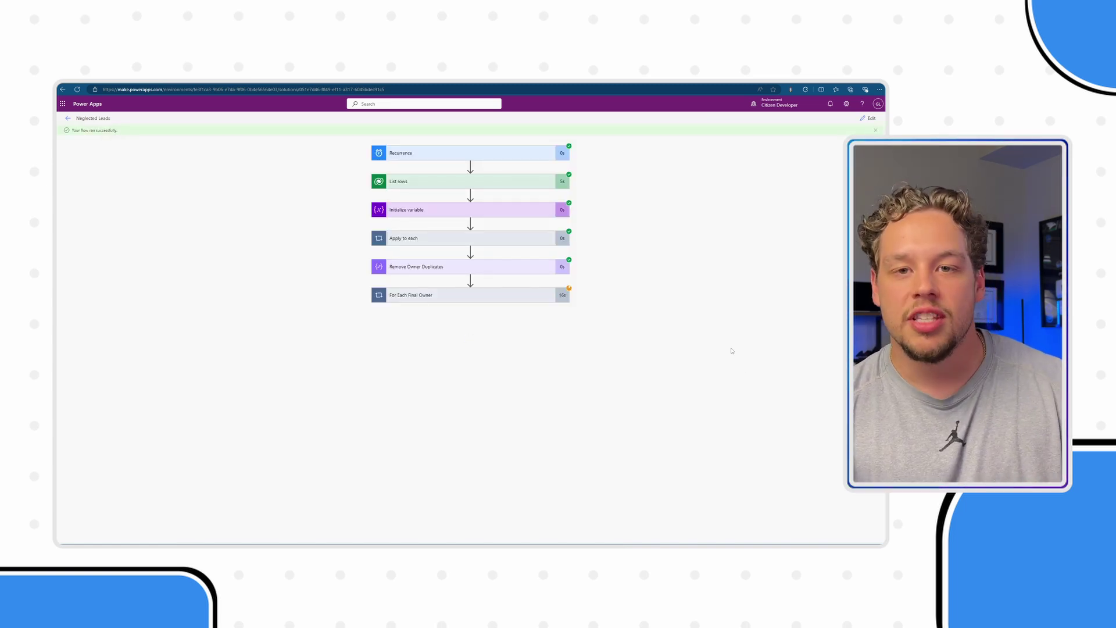
Step: Examine the run results of List rows, Initialize variable and the Apply to each loop, including its Condition and the value appended to LeadOwners
{"action": "left_click", "coordinate": [537, 186]}
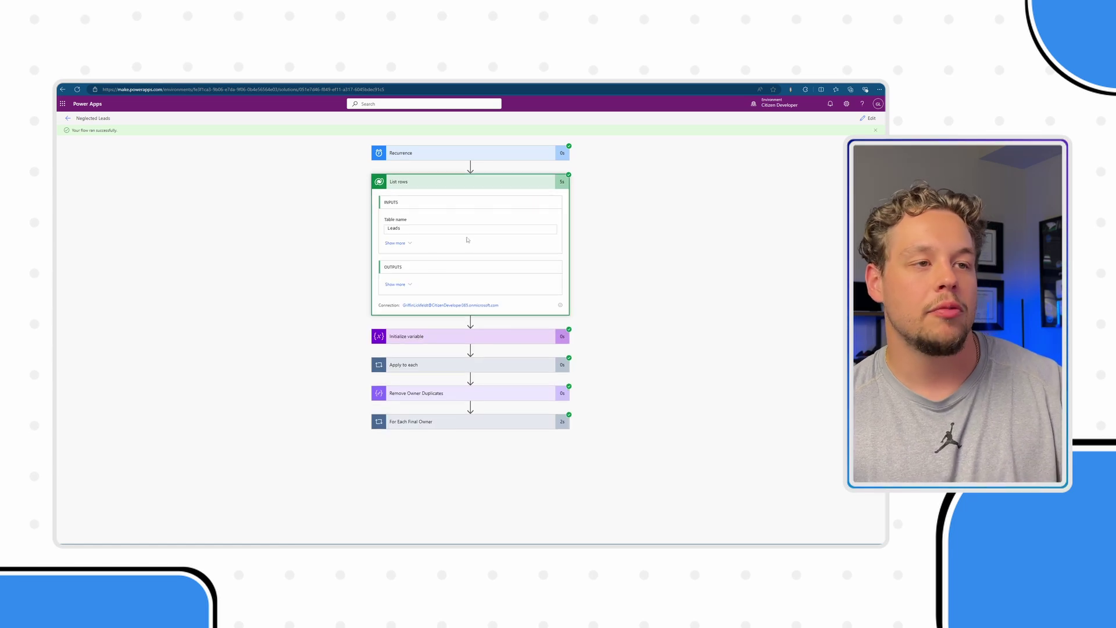
{"action": "left_click", "coordinate": [397, 285]}
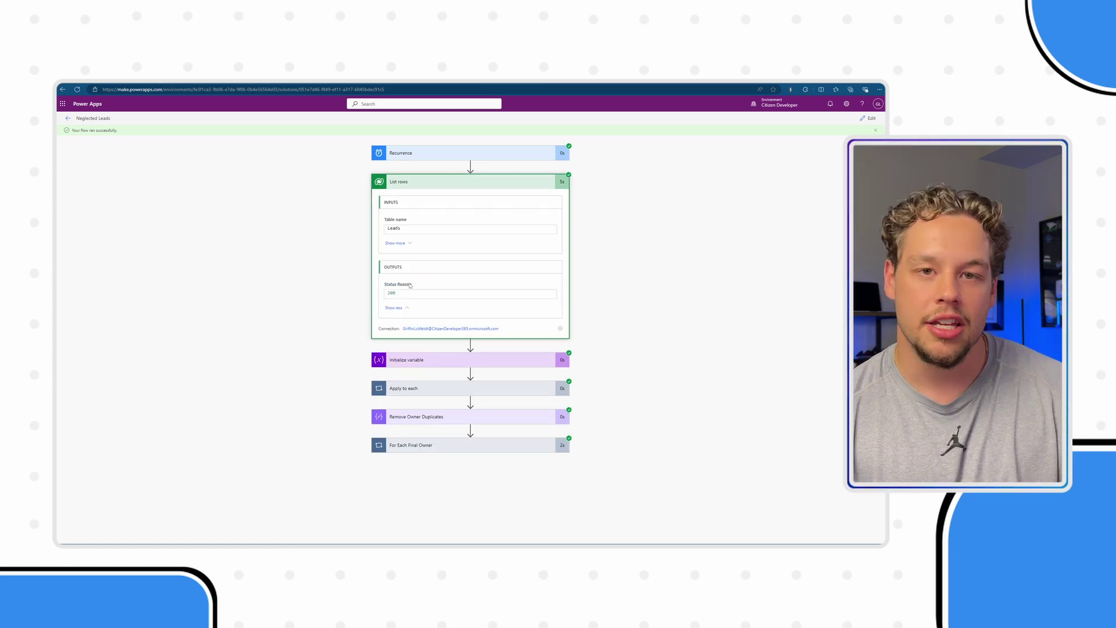
{"action": "left_click", "coordinate": [442, 362]}
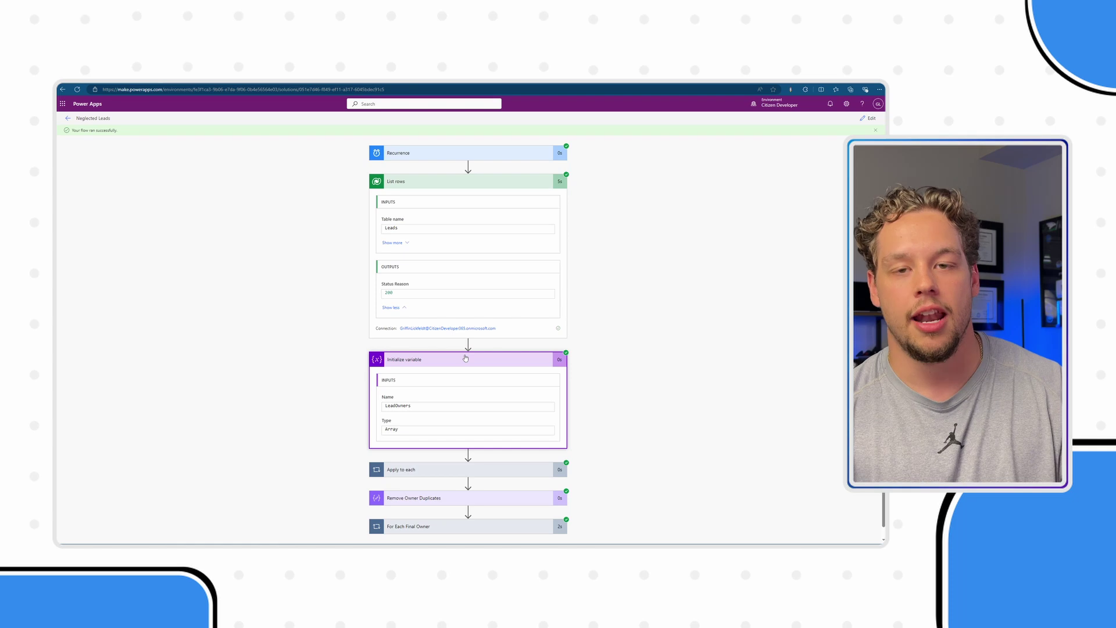
{"action": "scroll", "coordinate": [562, 514], "scroll_direction": "down", "scroll_amount": 1}
{"action": "left_click", "coordinate": [534, 460]}
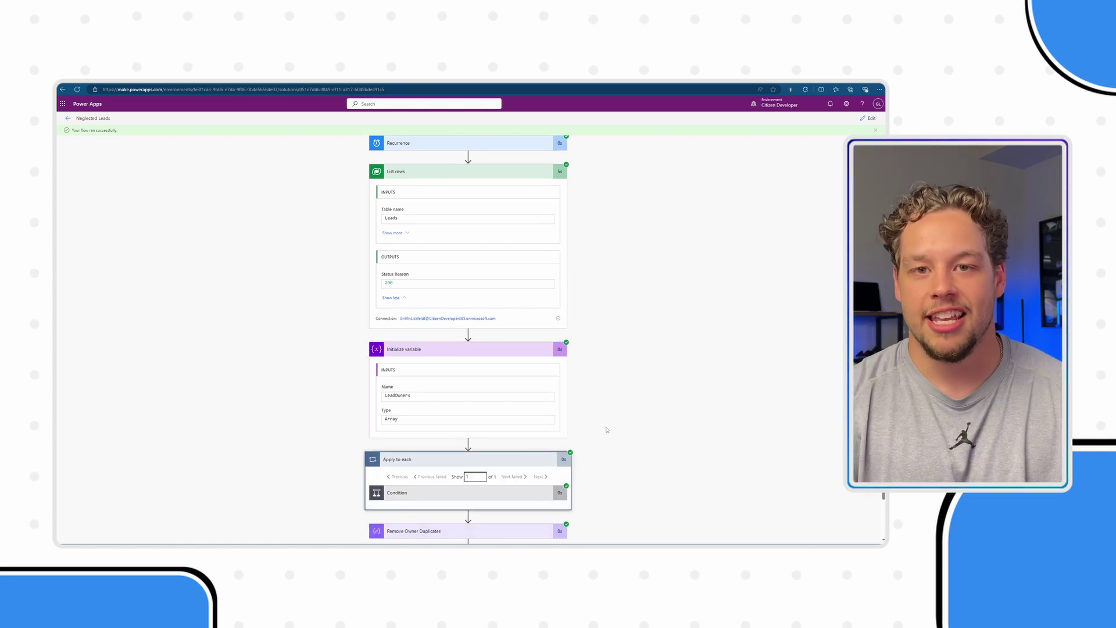
{"action": "scroll", "coordinate": [578, 446], "scroll_direction": "down", "scroll_amount": 1}
{"action": "left_click", "coordinate": [541, 451]}
{"action": "scroll", "coordinate": [631, 424], "scroll_direction": "down", "scroll_amount": 2}
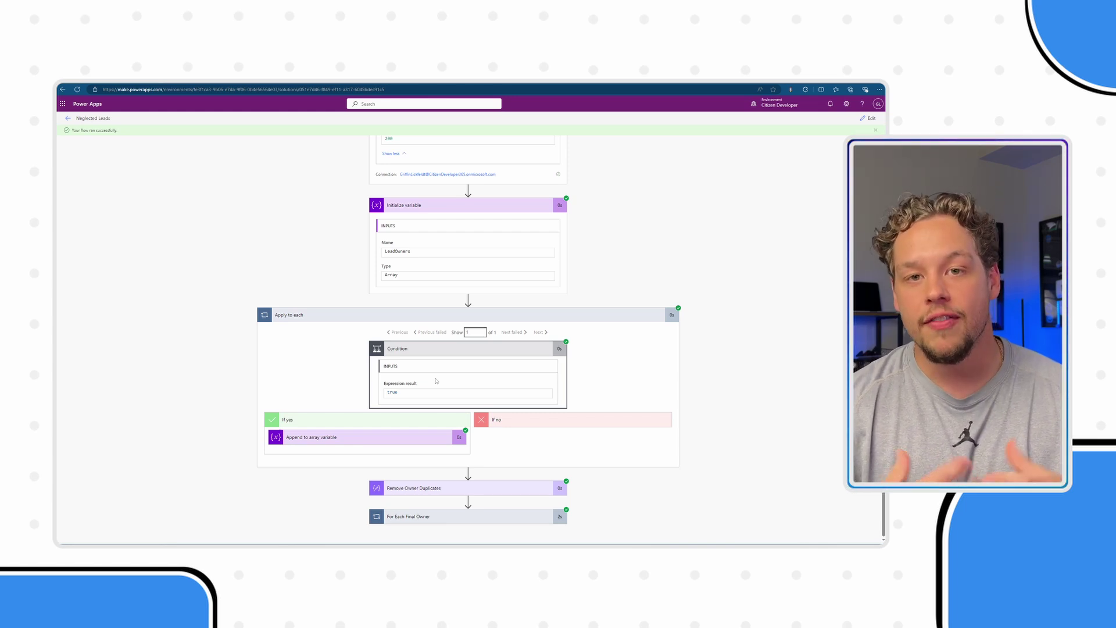
{"action": "left_click", "coordinate": [414, 439]}
{"action": "scroll", "coordinate": [593, 393], "scroll_direction": "down", "scroll_amount": 2}
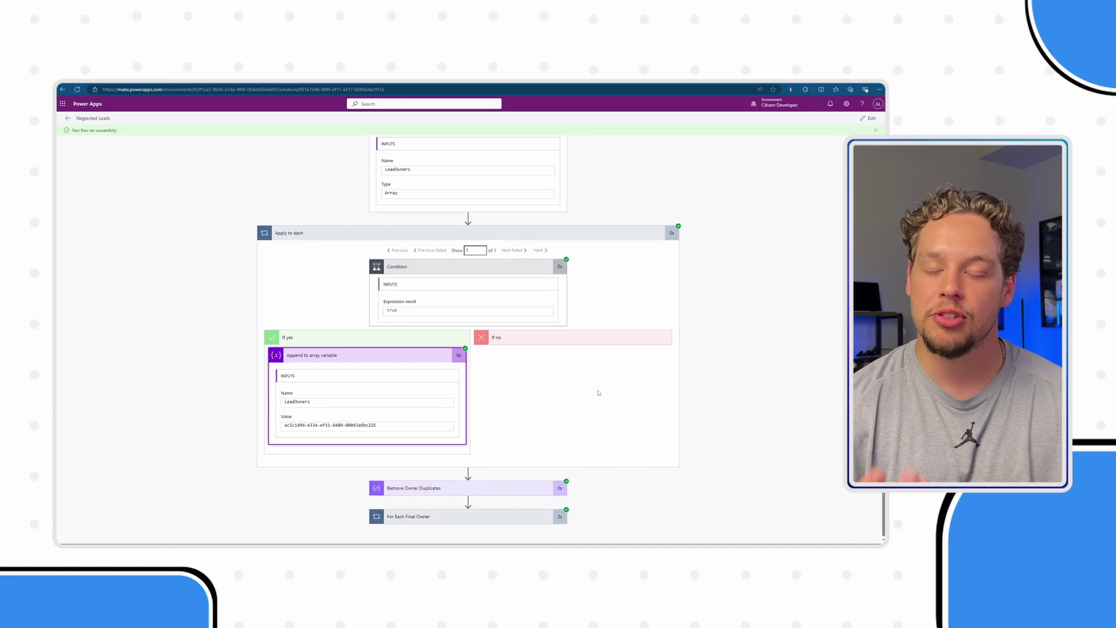
{"action": "left_click_drag", "start_coordinate": [430, 425], "coordinate": [289, 428]}
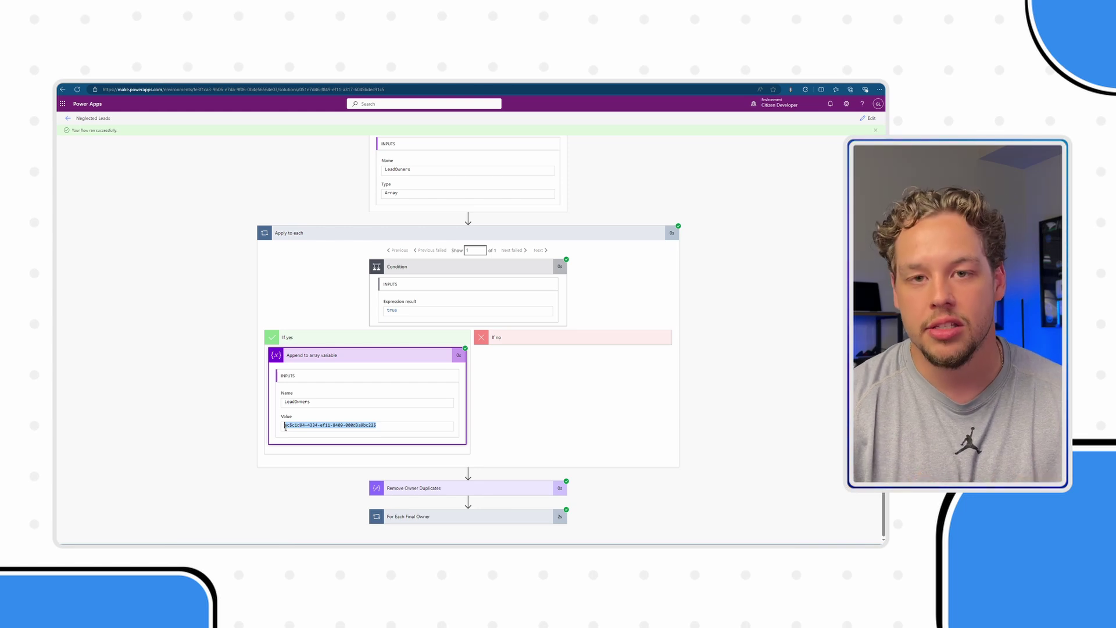
Step: Compare the inputs and outputs of Remove Owner Duplicates in the run results, collapsing the finished actions around it
{"action": "left_click", "coordinate": [349, 355]}
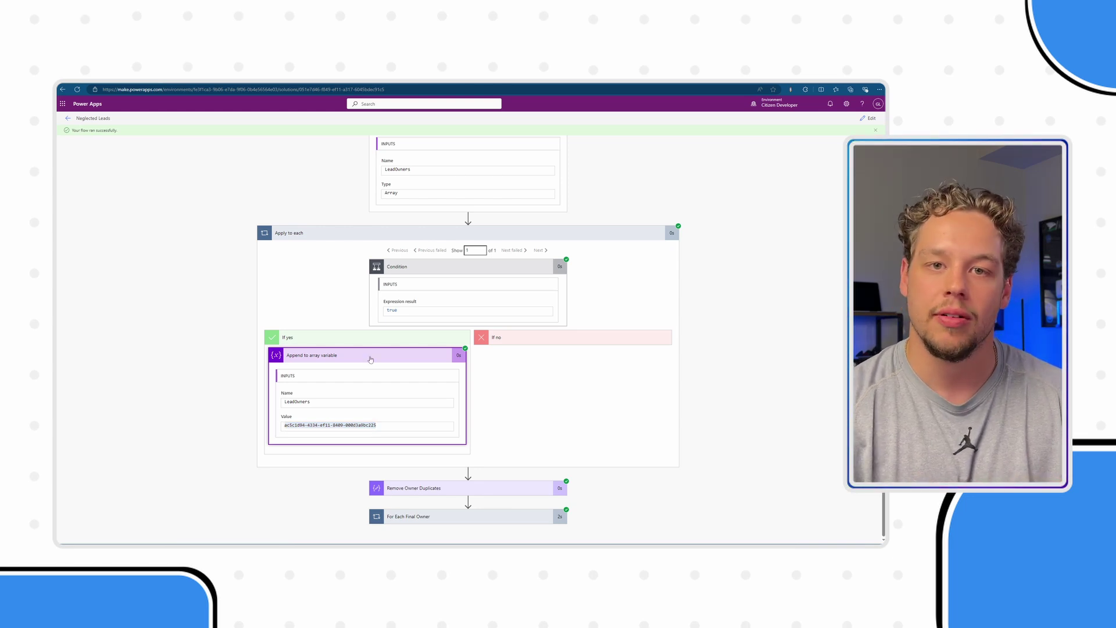
{"action": "left_click", "coordinate": [438, 489]}
{"action": "scroll", "coordinate": [616, 389], "scroll_direction": "down", "scroll_amount": 2}
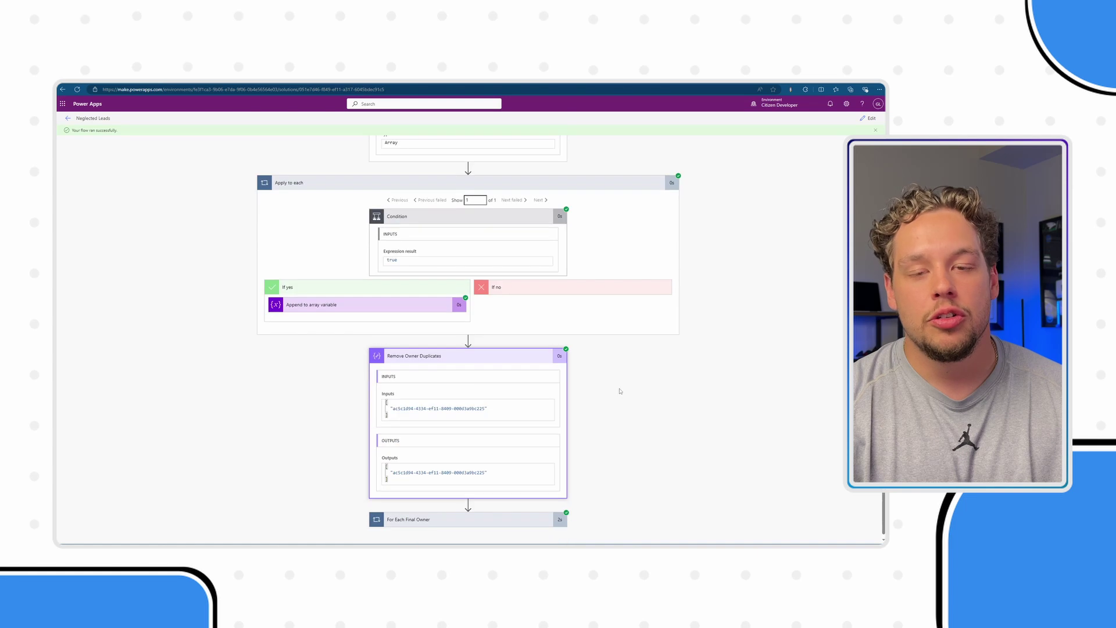
{"action": "left_click_drag", "start_coordinate": [398, 412], "coordinate": [378, 403]}
{"action": "left_click", "coordinate": [489, 405]}
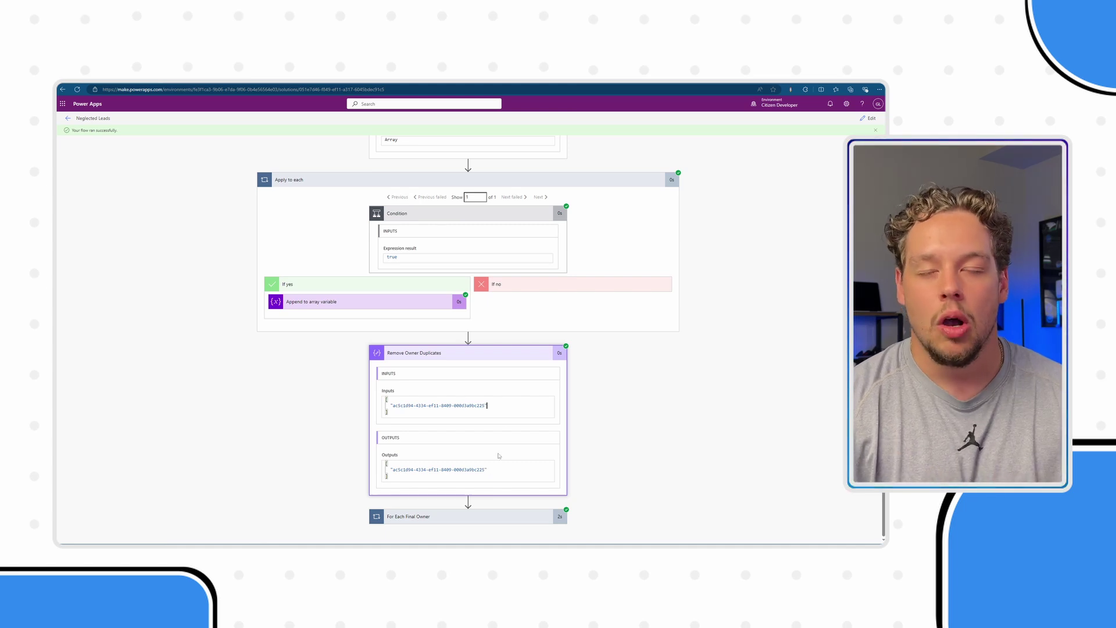
{"action": "left_click", "coordinate": [534, 185]}
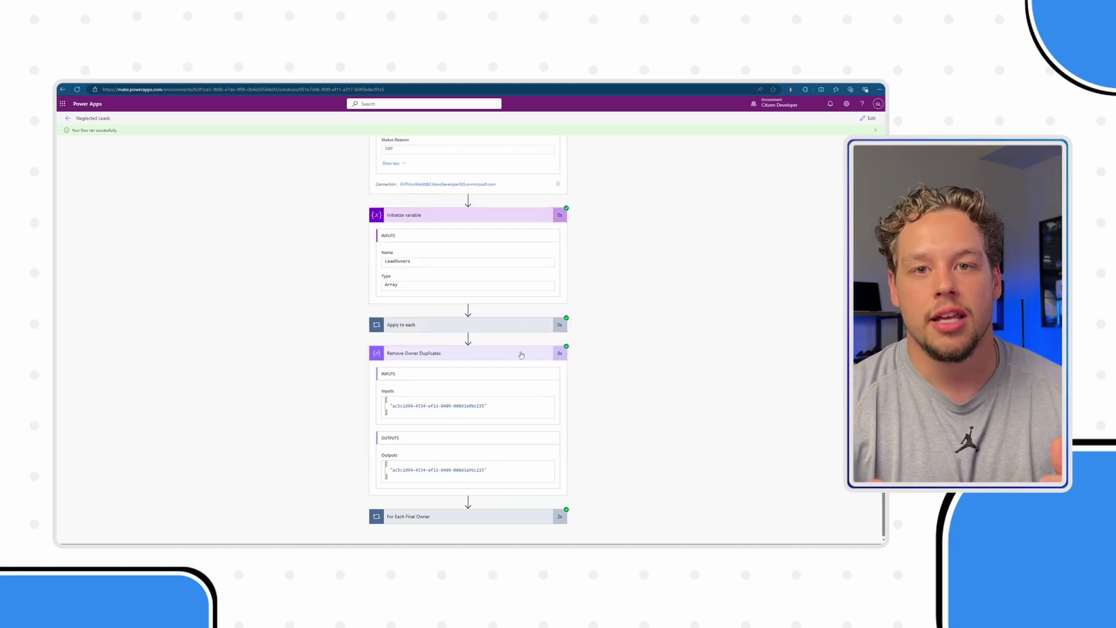
{"action": "left_click", "coordinate": [522, 358]}
Step: Examine the For Each Final Owner run results, checking the internalemailaddress value output by Get a row by ID and opening Send an email (V2)
{"action": "left_click", "coordinate": [506, 516]}
{"action": "scroll", "coordinate": [619, 437], "scroll_direction": "down", "scroll_amount": 2}
{"action": "left_click", "coordinate": [538, 473]}
{"action": "scroll", "coordinate": [635, 405], "scroll_direction": "down", "scroll_amount": 3}
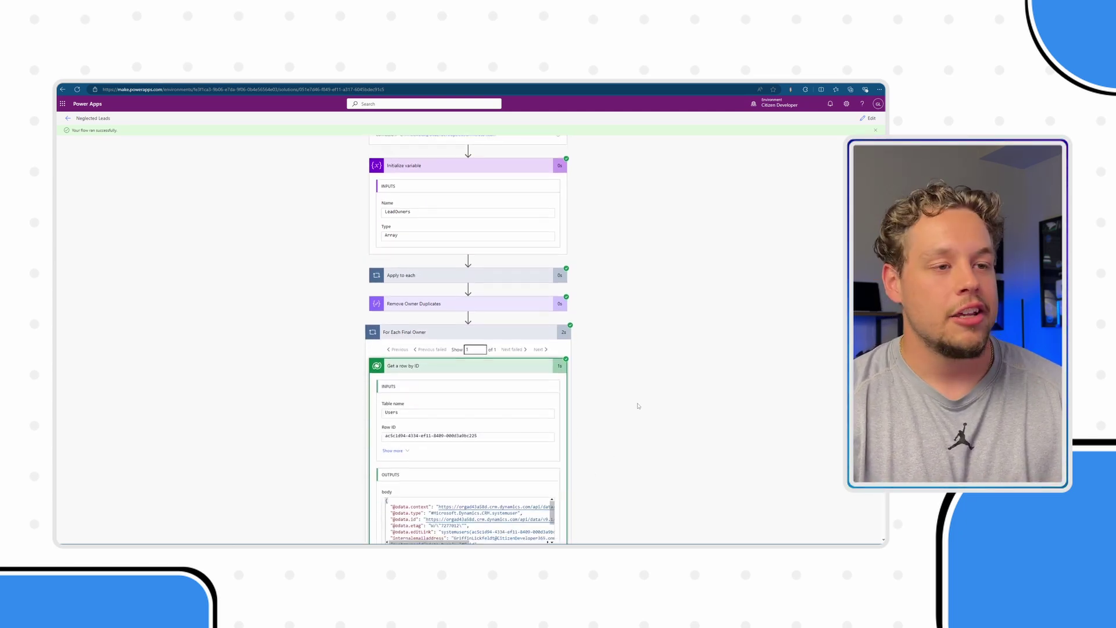
{"action": "scroll", "coordinate": [556, 424], "scroll_direction": "down", "scroll_amount": 2}
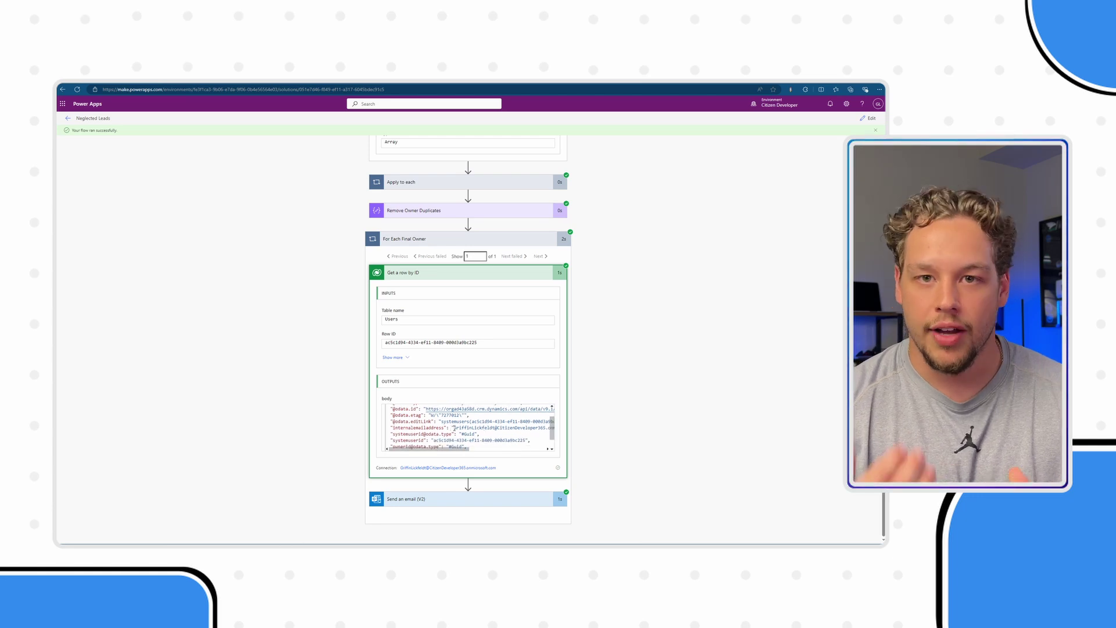
{"action": "left_click_drag", "start_coordinate": [468, 428], "coordinate": [537, 428]}
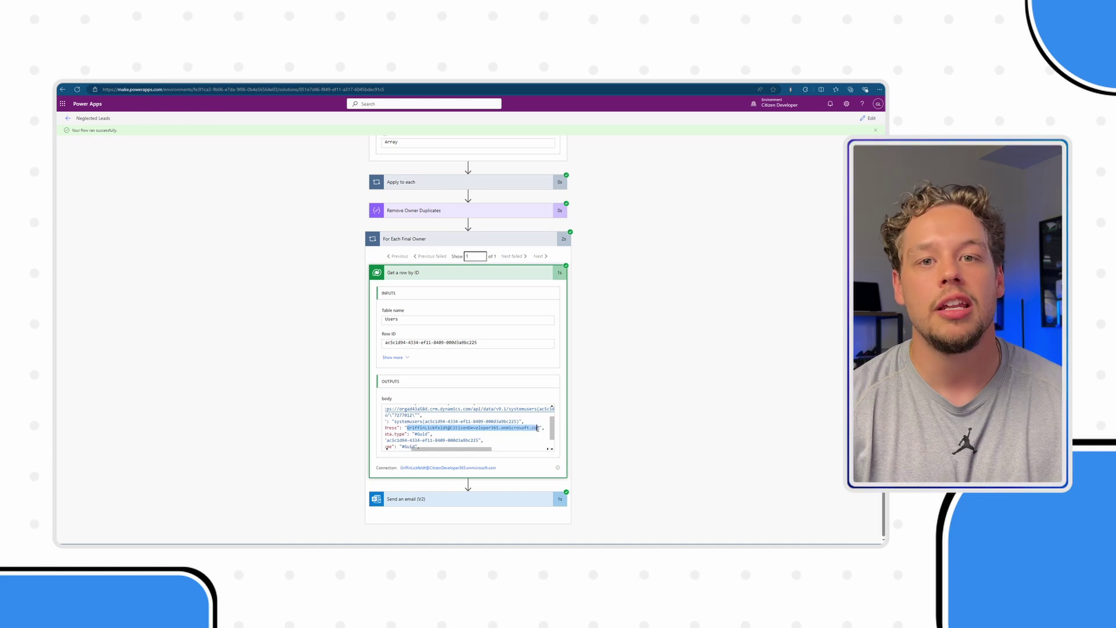
{"action": "left_click", "coordinate": [412, 451]}
{"action": "left_click_drag", "start_coordinate": [412, 449], "coordinate": [388, 449]}
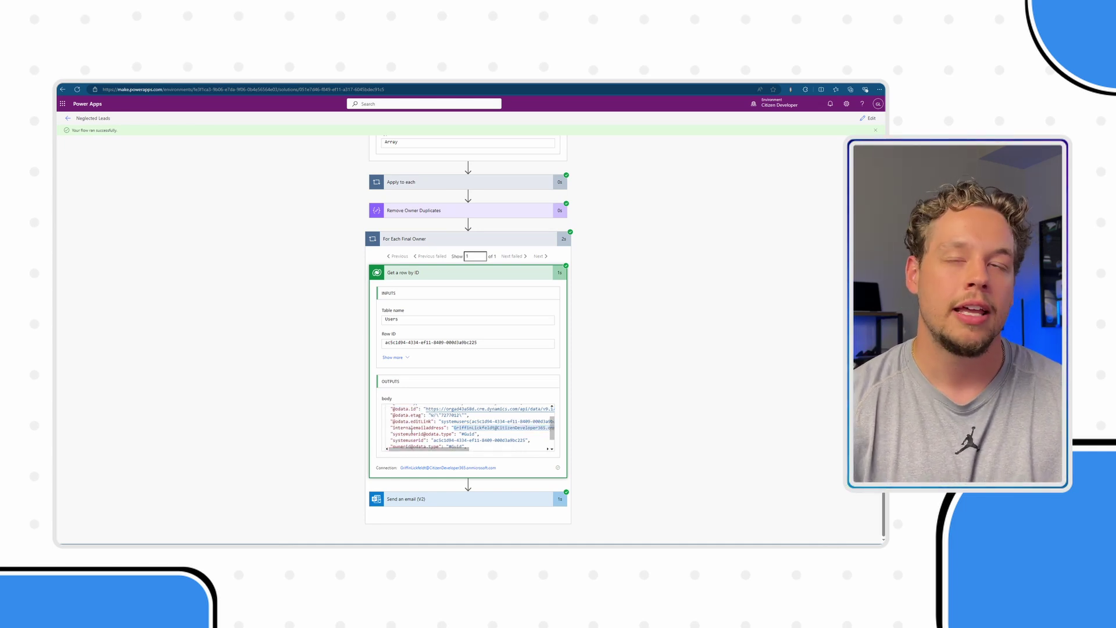
{"action": "left_click", "coordinate": [530, 500]}
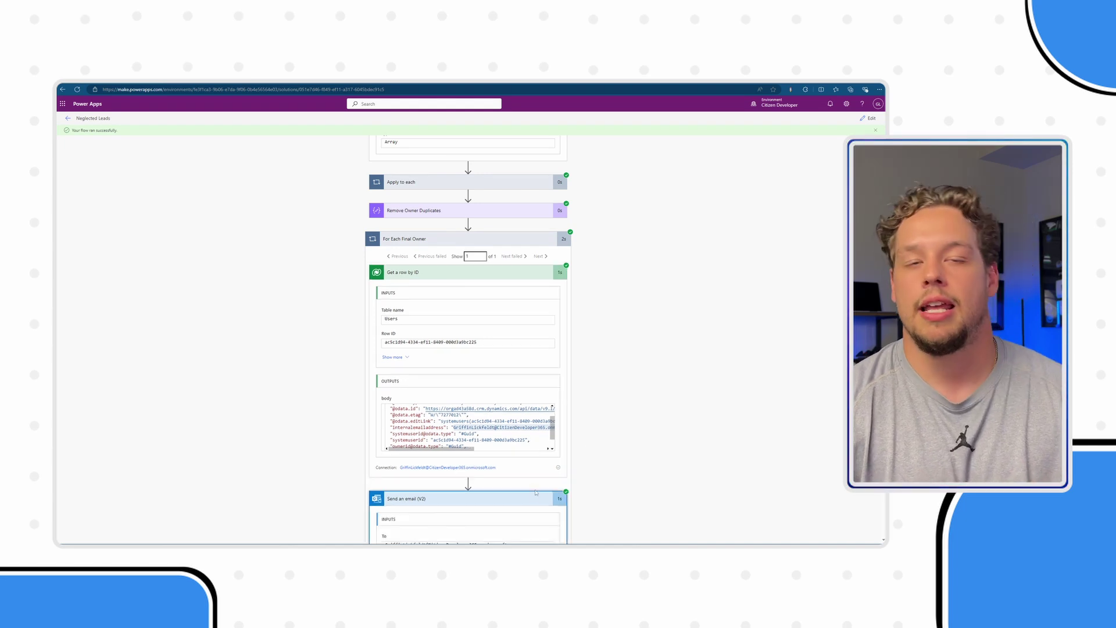
{"action": "left_click", "coordinate": [530, 272]}
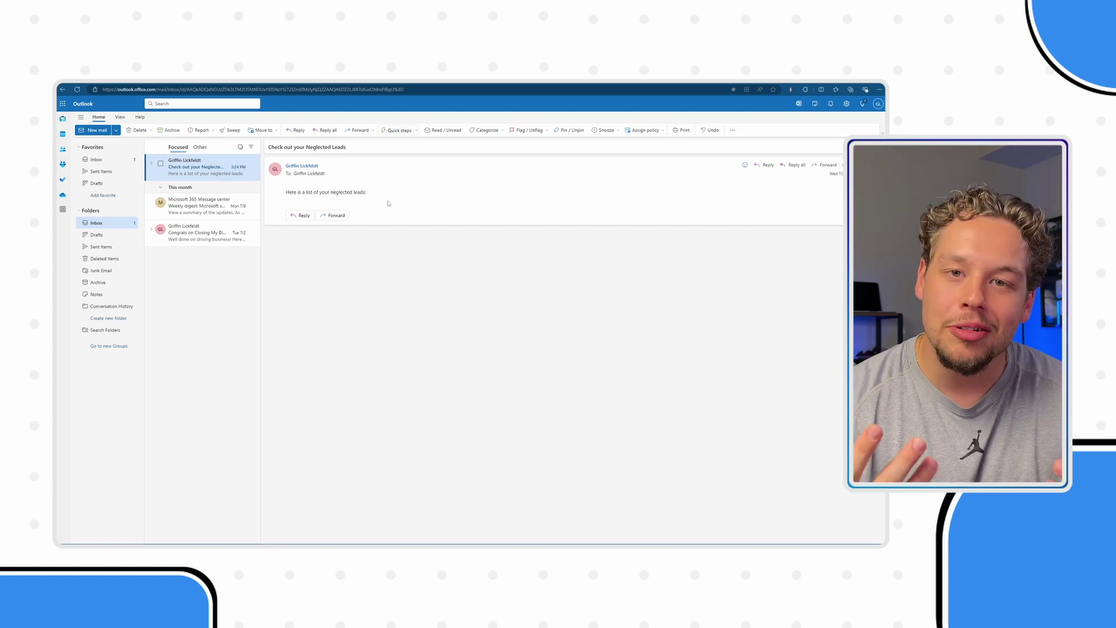